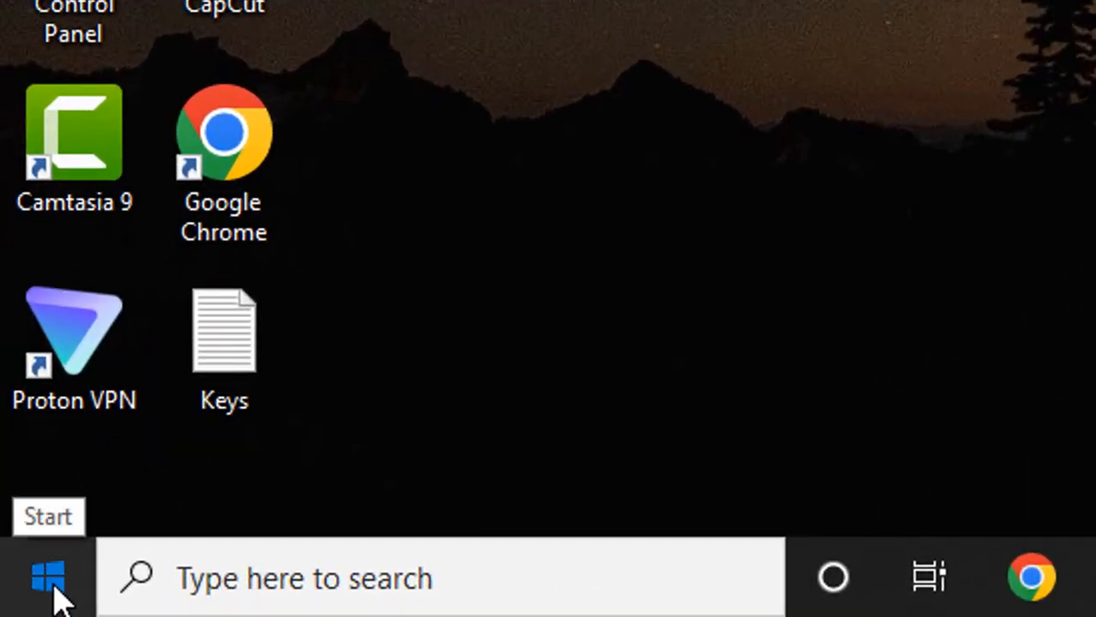
# - Browse the list of installed programs in Windows to look for Microsoft Word
pyautogui.click(45, 590)
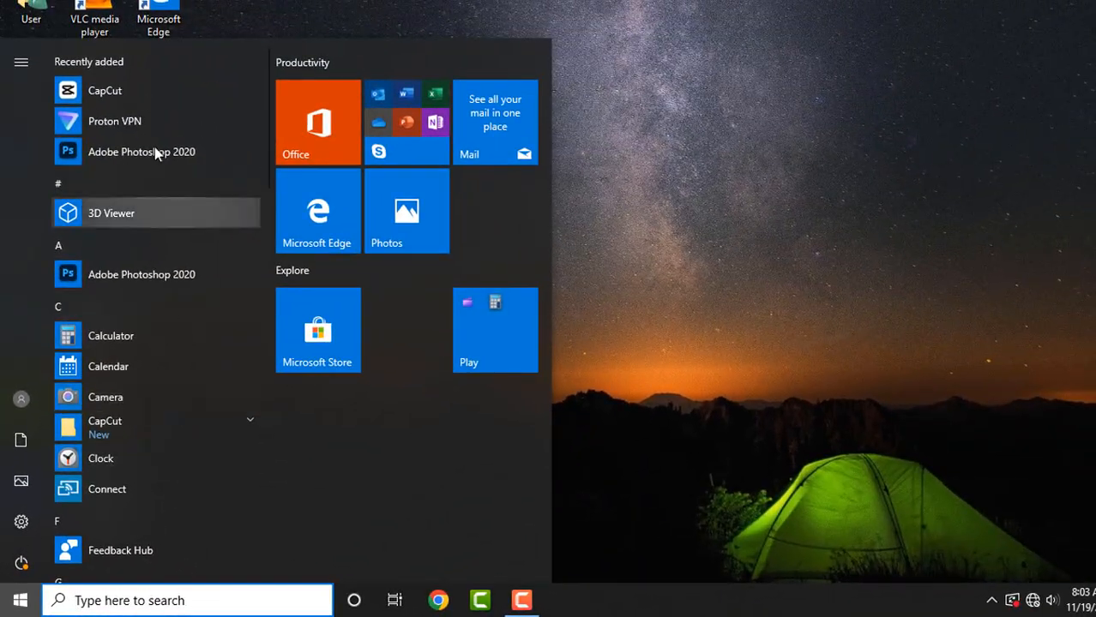
pyautogui.scroll(-3, 215, 214)
pyautogui.scroll(-3, 166, 343)
pyautogui.scroll(4, 167, 367)
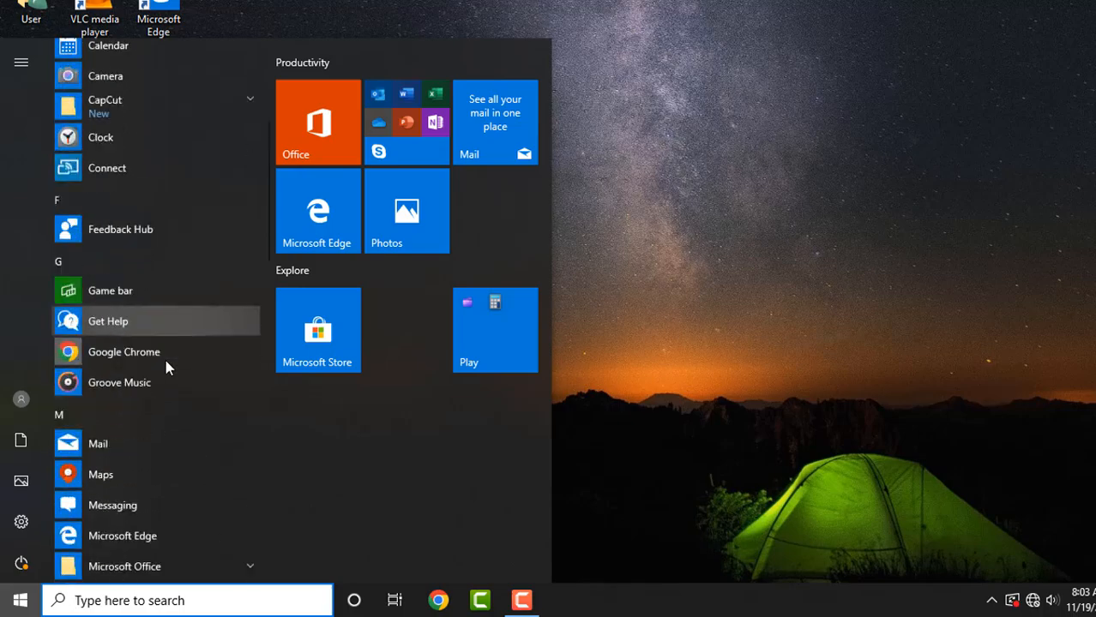
pyautogui.scroll(-7, 145, 300)
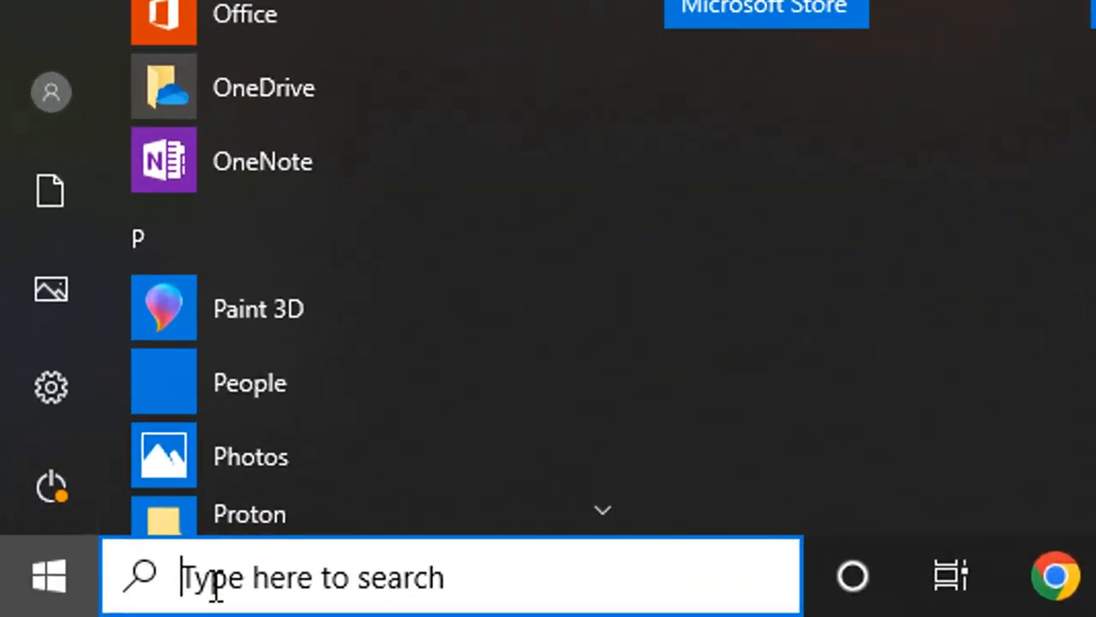
# - Search Windows for "word"
pyautogui.click(214, 587)
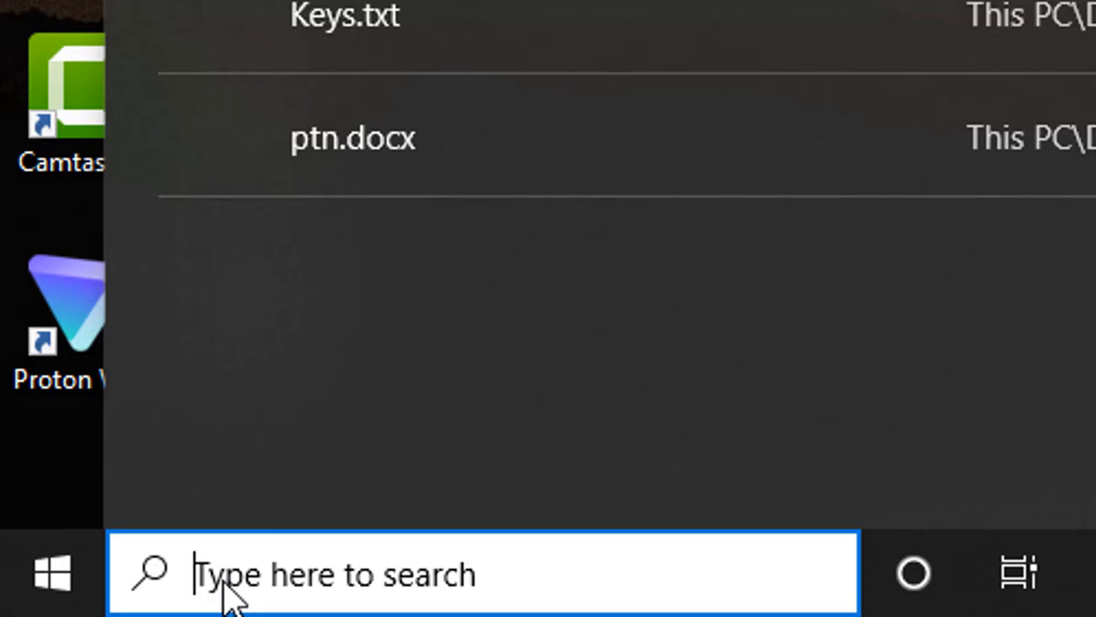
pyautogui.write('w')
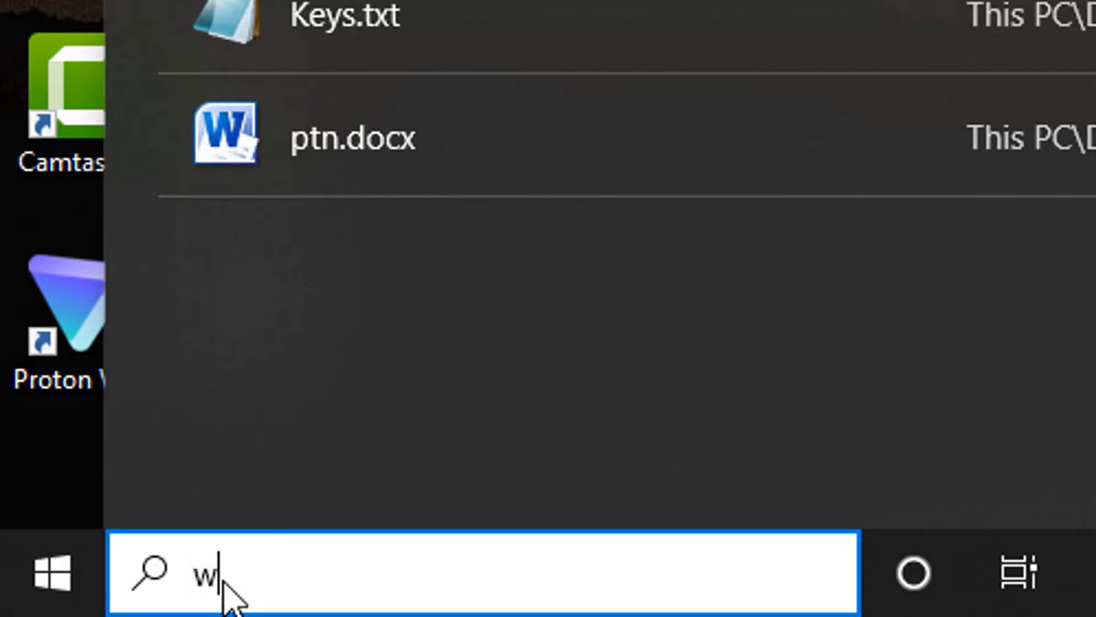
pyautogui.write('ord')
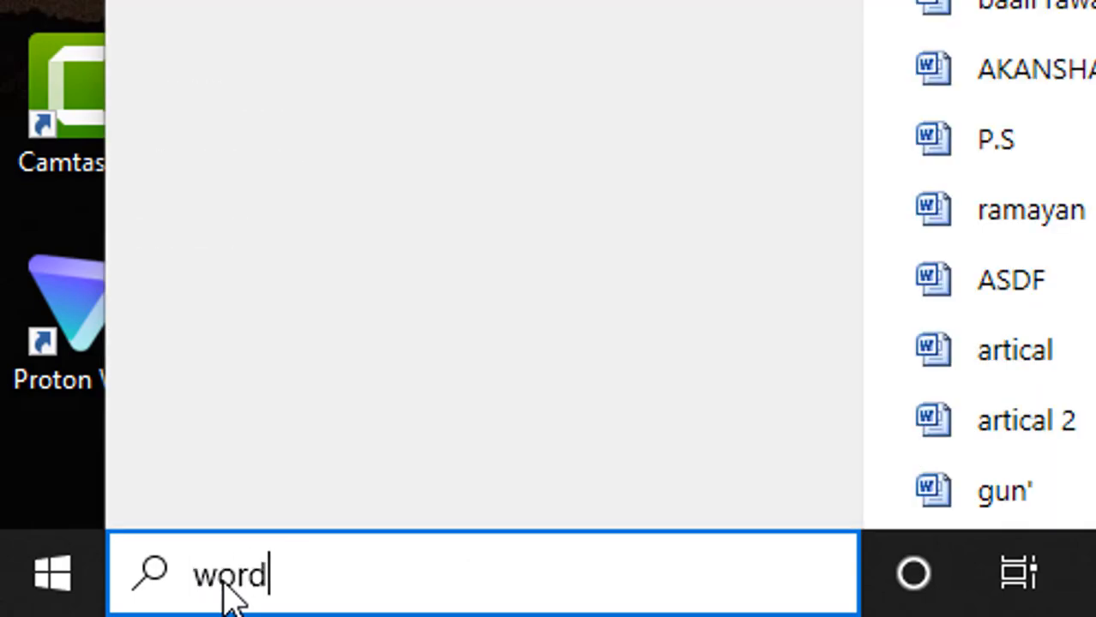
# - Replace the Windows search text with "exce" and clear it again
pyautogui.press('BackSpace')
pyautogui.press('BackSpace')
pyautogui.press('BackSpace')
pyautogui.press('BackSpace')
pyautogui.write('exce')
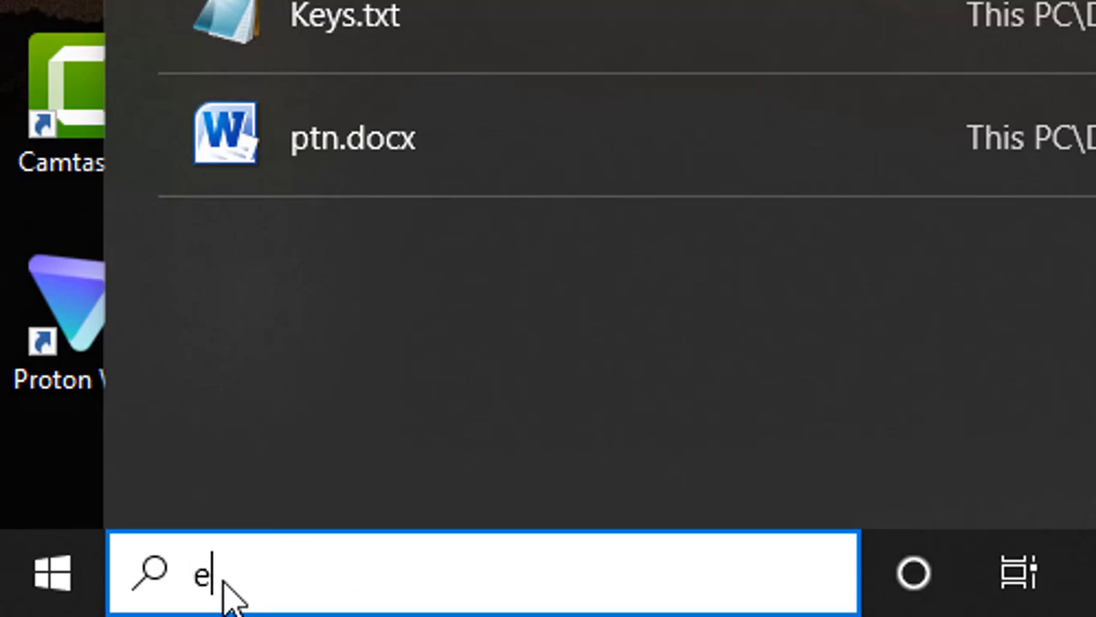
pyautogui.press('BackSpace')
pyautogui.press('BackSpace')
pyautogui.press('BackSpace')
pyautogui.press('BackSpace')
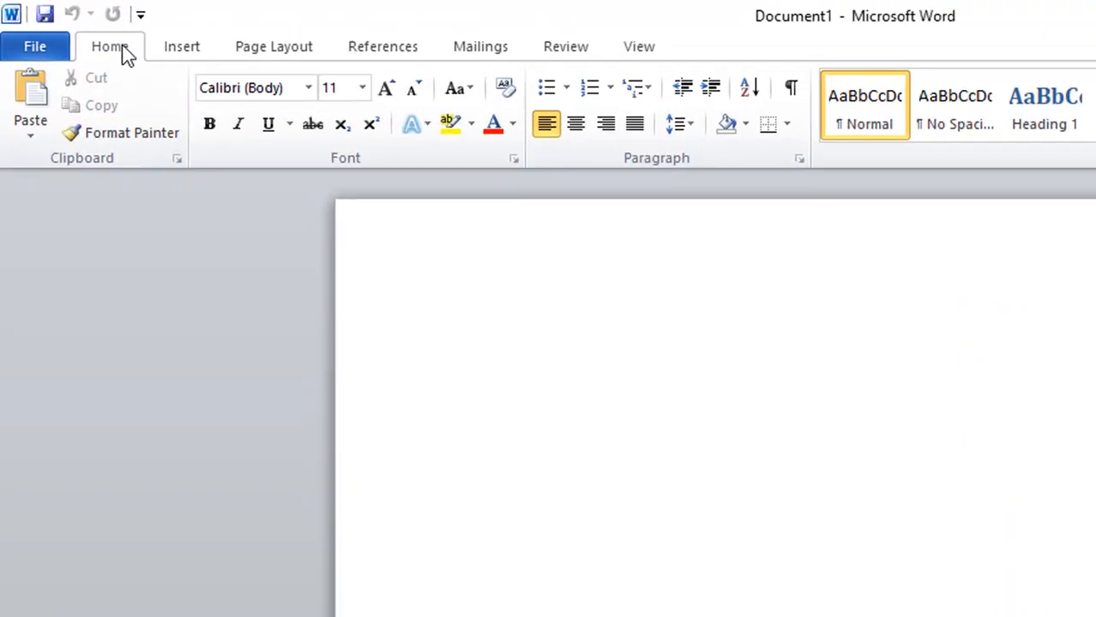
# - Look through the Insert, Home, Page Layout and References command sets of the blank Word document
pyautogui.click(175, 50)
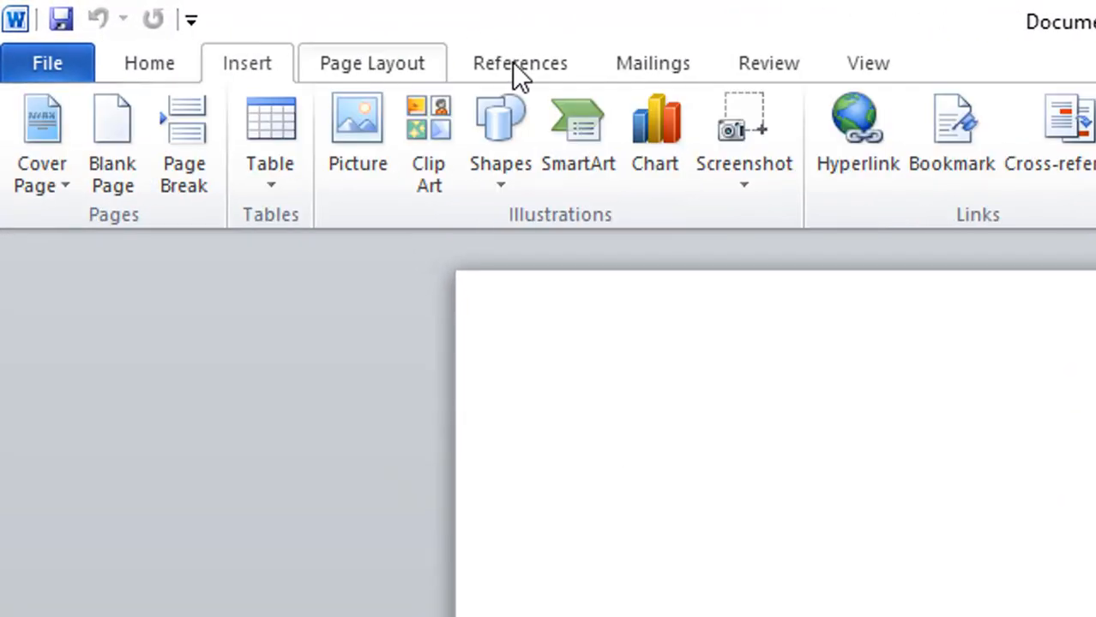
pyautogui.scroll(-2, 518, 73)
pyautogui.click(182, 63)
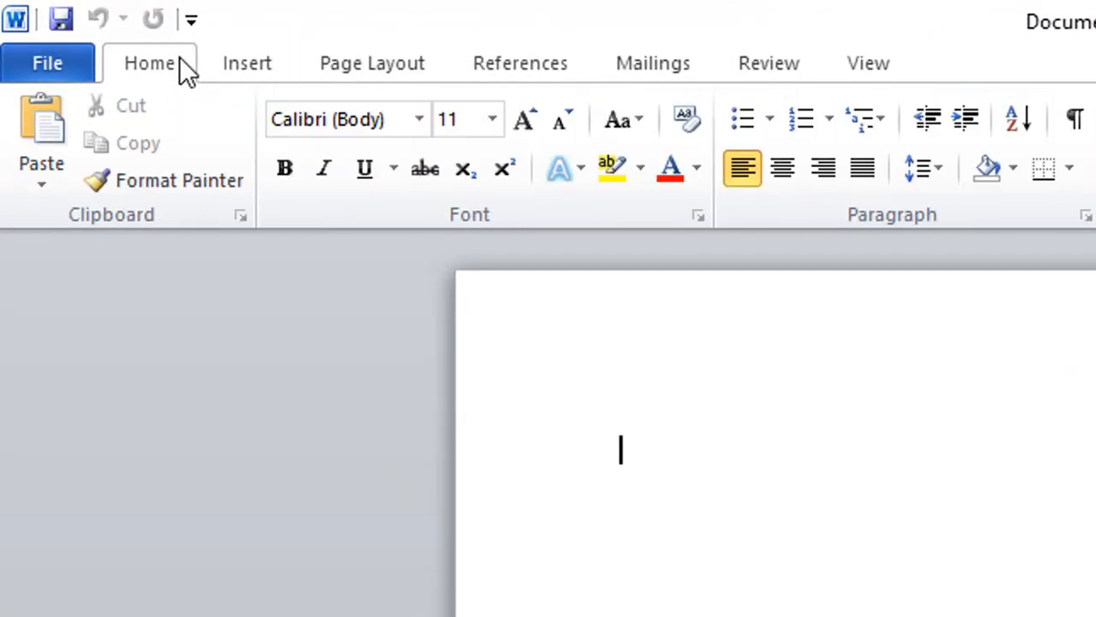
pyautogui.click(255, 56)
pyautogui.click(365, 60)
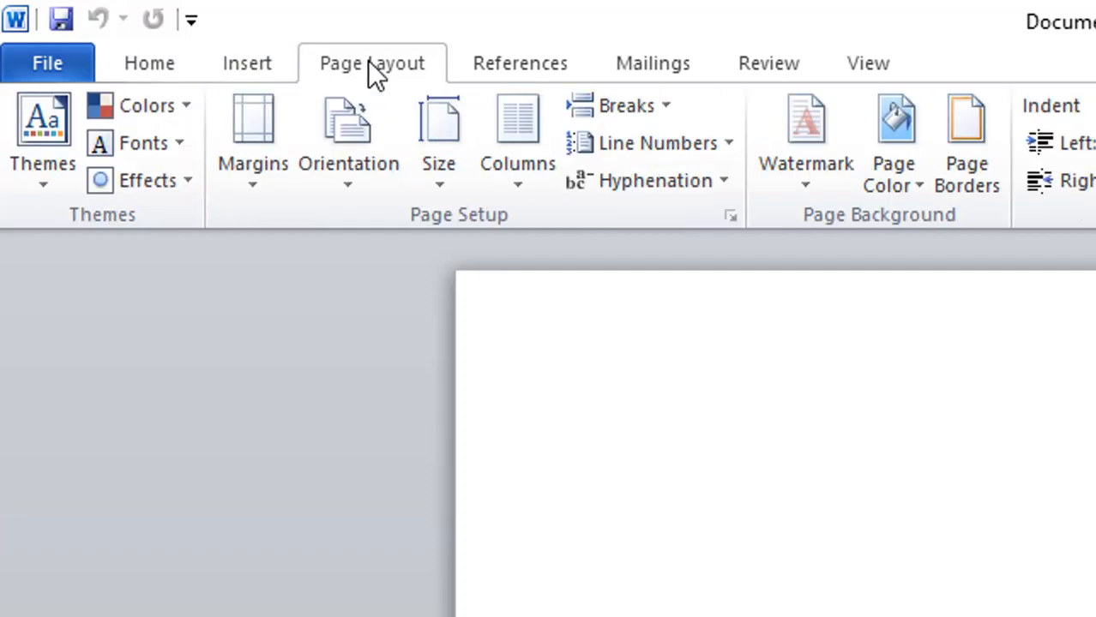
pyautogui.click(515, 69)
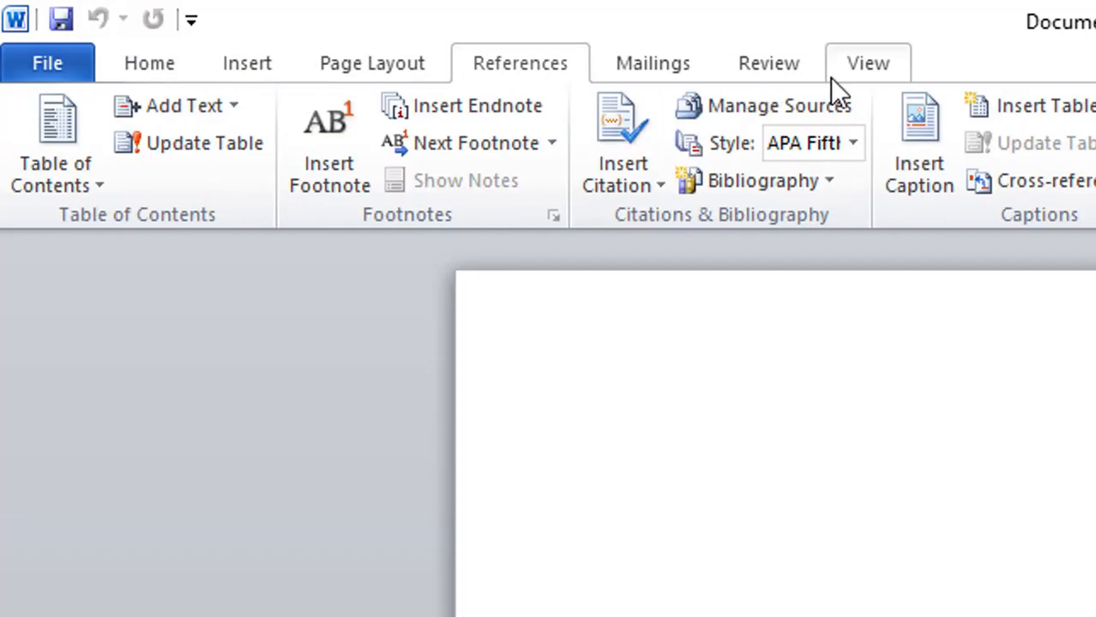
pyautogui.click(154, 67)
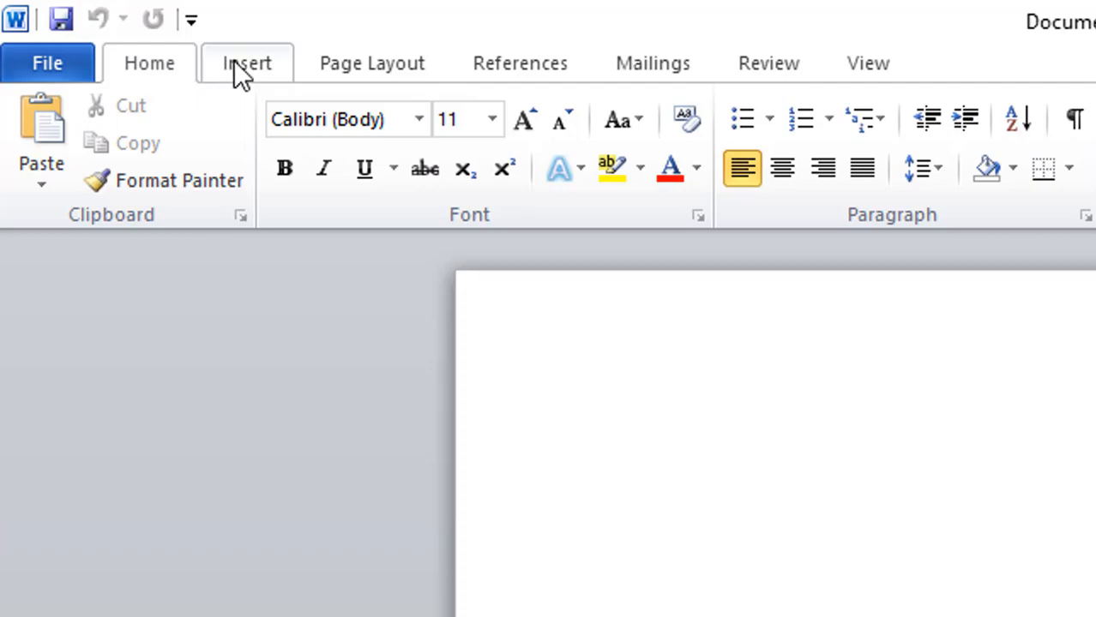
# - Insert a table with three rows at the start of the blank document
pyautogui.click(240, 69)
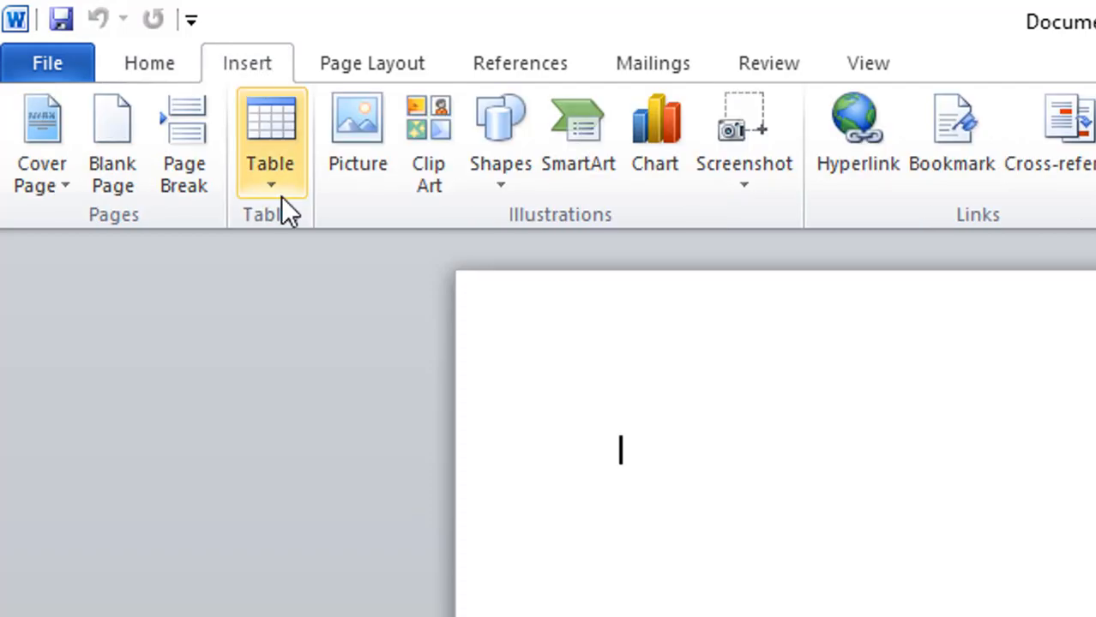
pyautogui.click(276, 147)
pyautogui.click(406, 332)
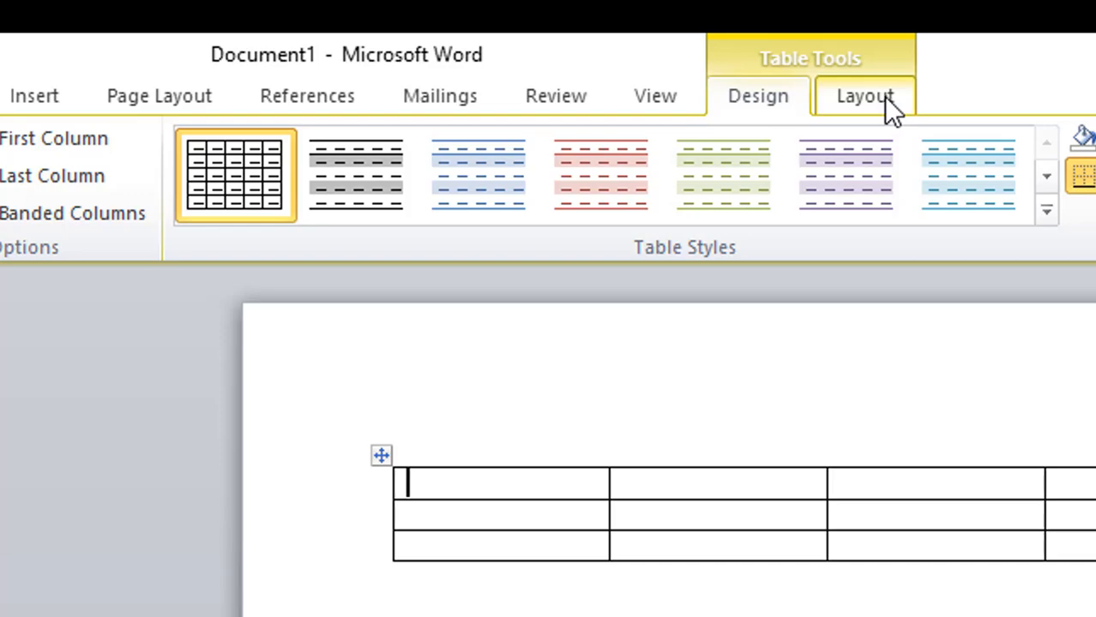
# - Draw a shape from above the table's first column down across the table
pyautogui.click(47, 94)
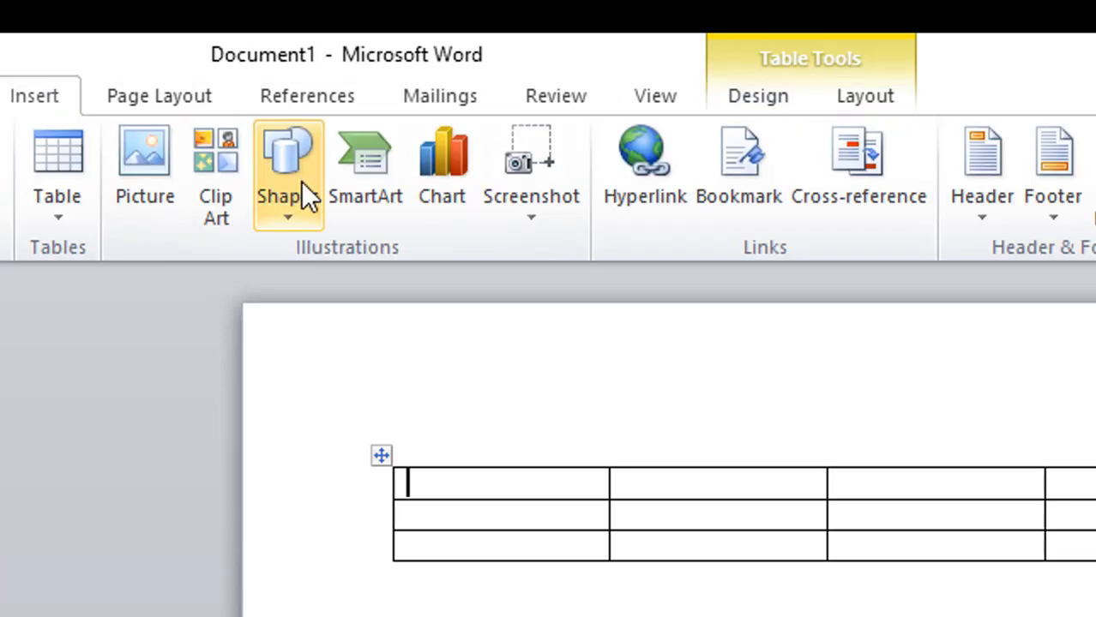
pyautogui.click(282, 174)
pyautogui.click(407, 283)
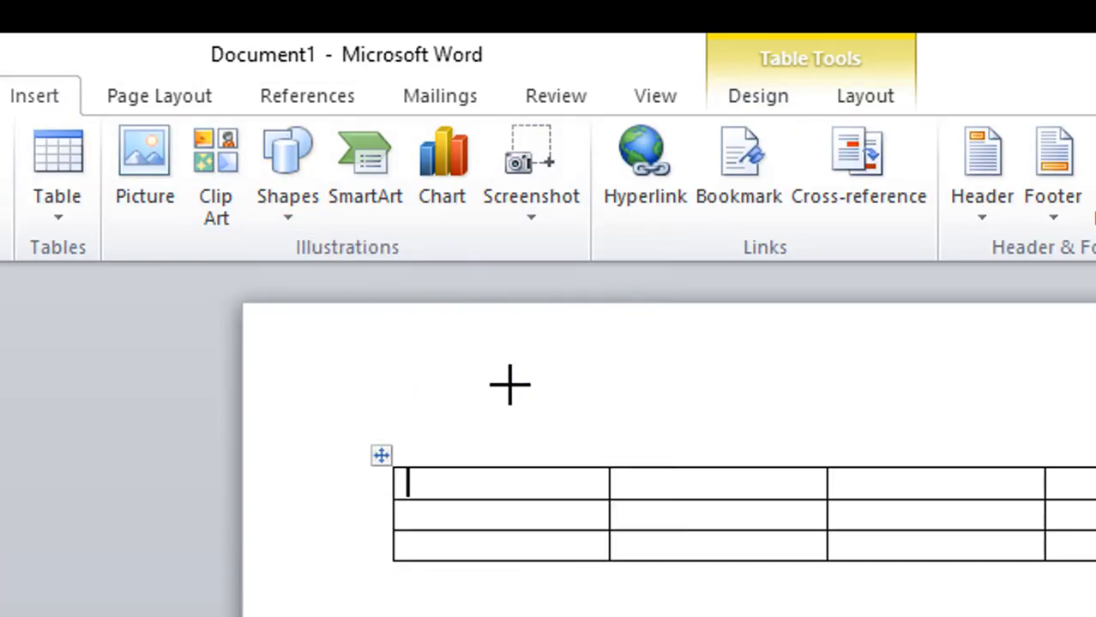
pyautogui.moveTo(510, 386)
pyautogui.mouseDown()
pyautogui.moveTo(756, 616)
pyautogui.moveTo(786, 616)
pyautogui.mouseUp()
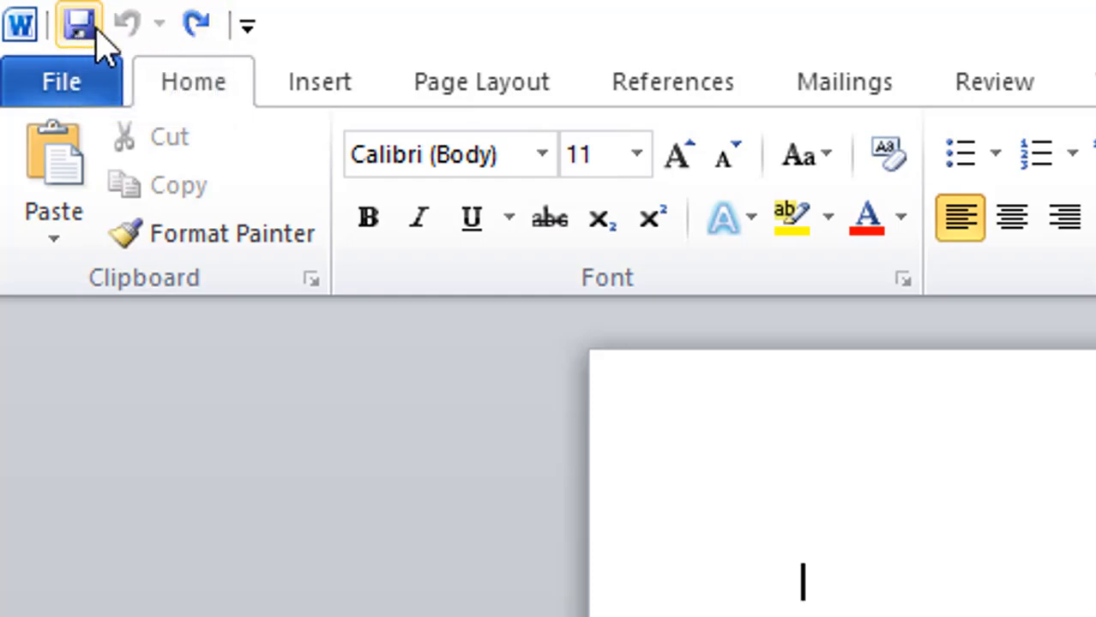
# - Add the New and Open commands to the Quick Access Toolbar
pyautogui.click(247, 28)
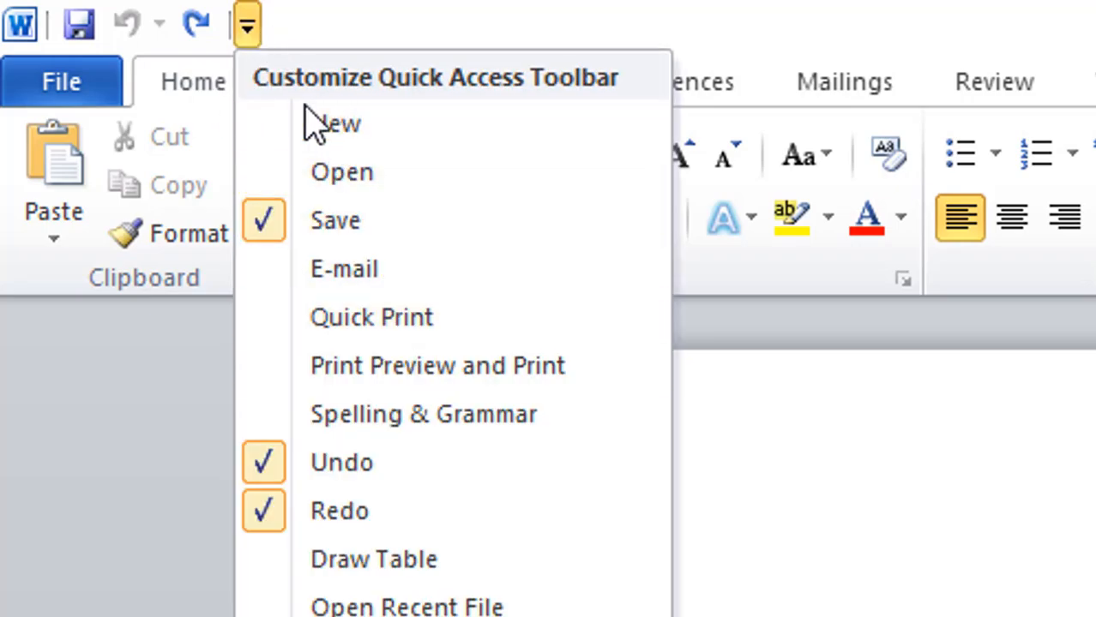
pyautogui.click(290, 137)
pyautogui.click(295, 28)
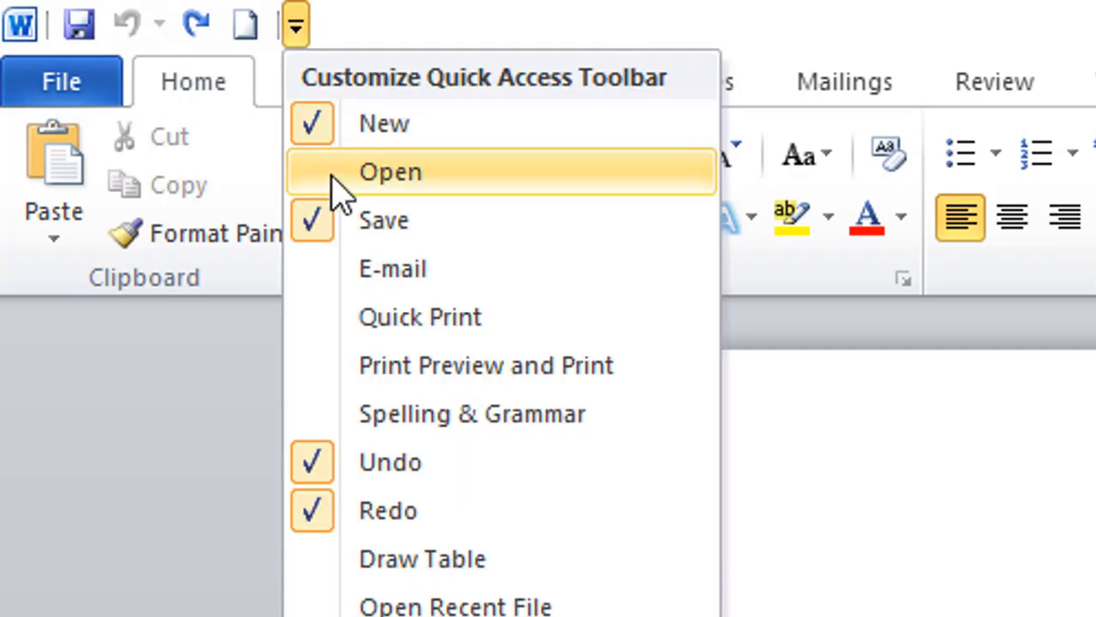
pyautogui.click(334, 171)
# - Remove the Open and New commands from the Quick Access Toolbar
pyautogui.click(344, 26)
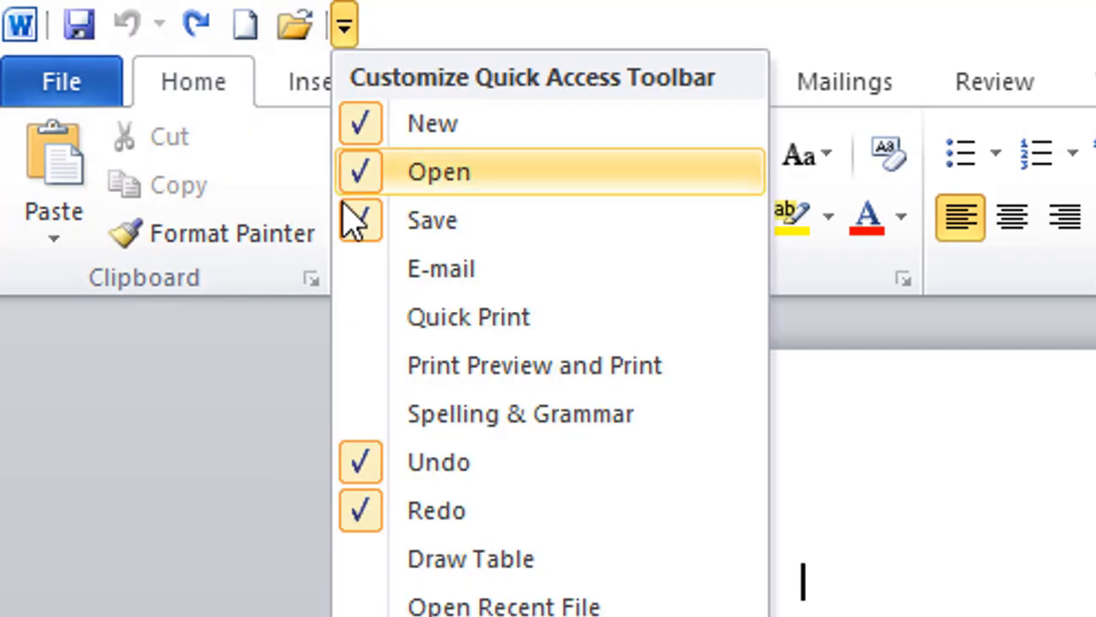
pyautogui.click(356, 169)
pyautogui.click(295, 27)
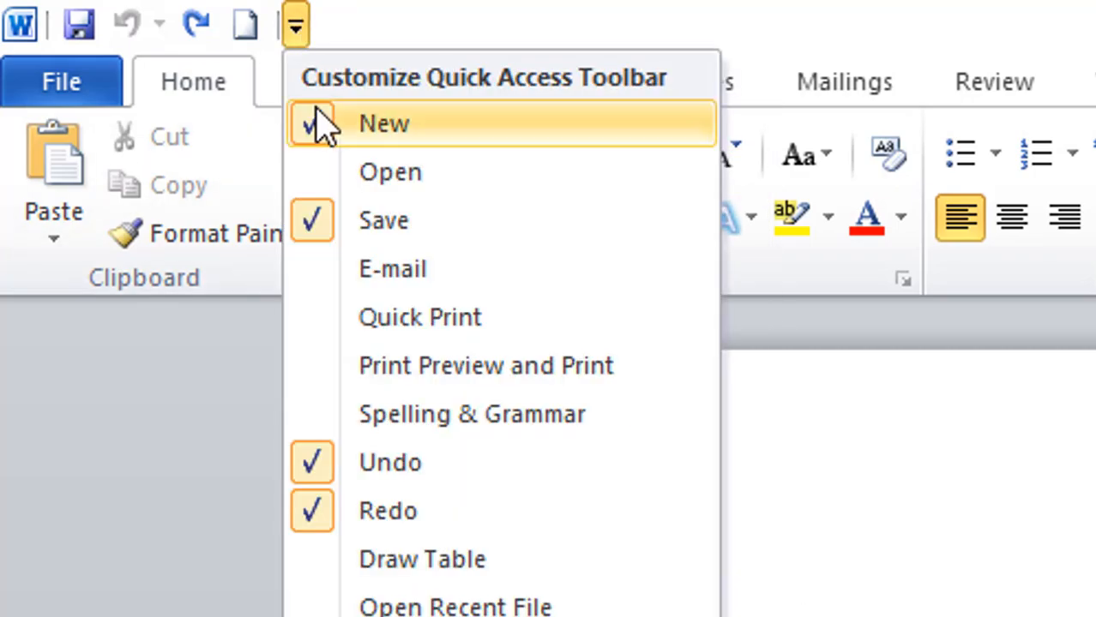
pyautogui.click(314, 113)
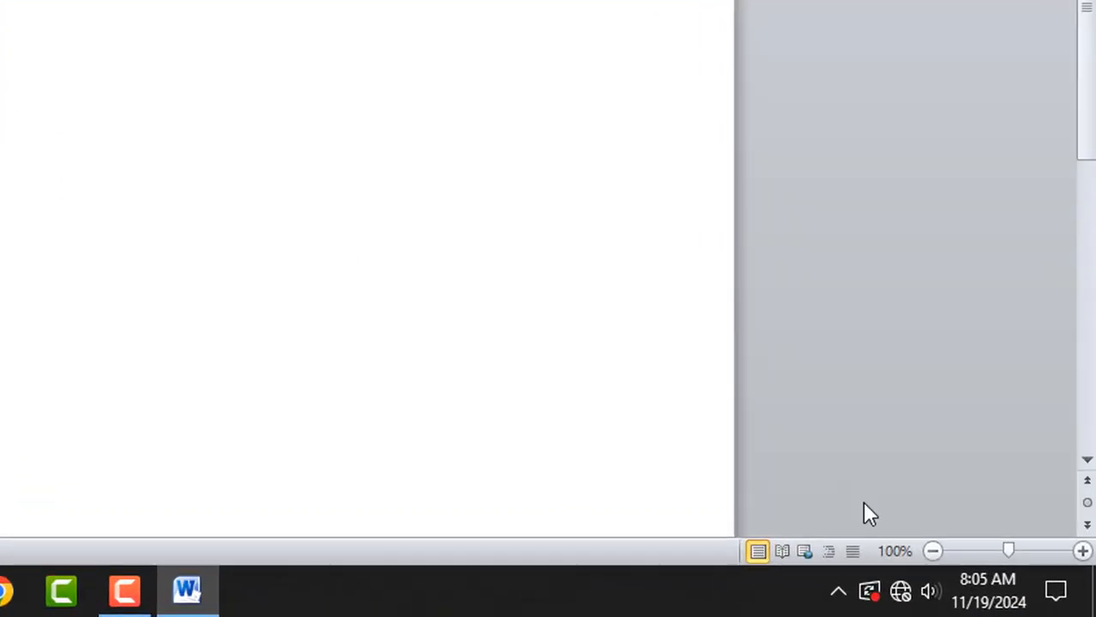
# - Zoom the document out to 60% and back in by four increments
pyautogui.click(996, 577)
pyautogui.click(853, 519)
pyautogui.click(853, 520)
pyautogui.click(853, 519)
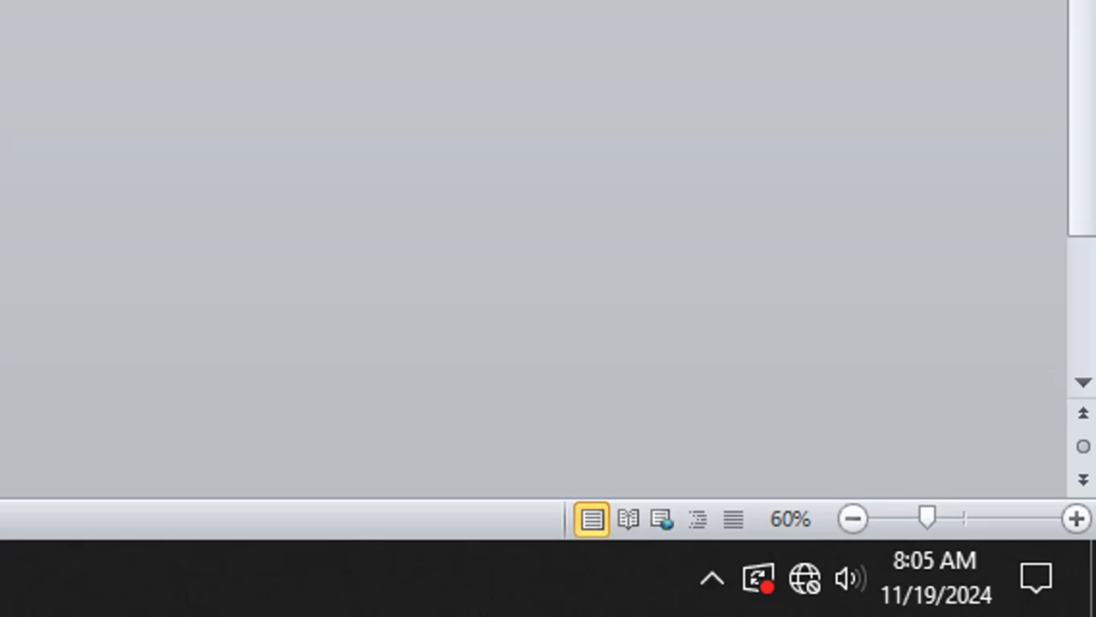
pyautogui.click(1075, 519)
pyautogui.click(1075, 520)
pyautogui.click(1076, 520)
pyautogui.click(1075, 520)
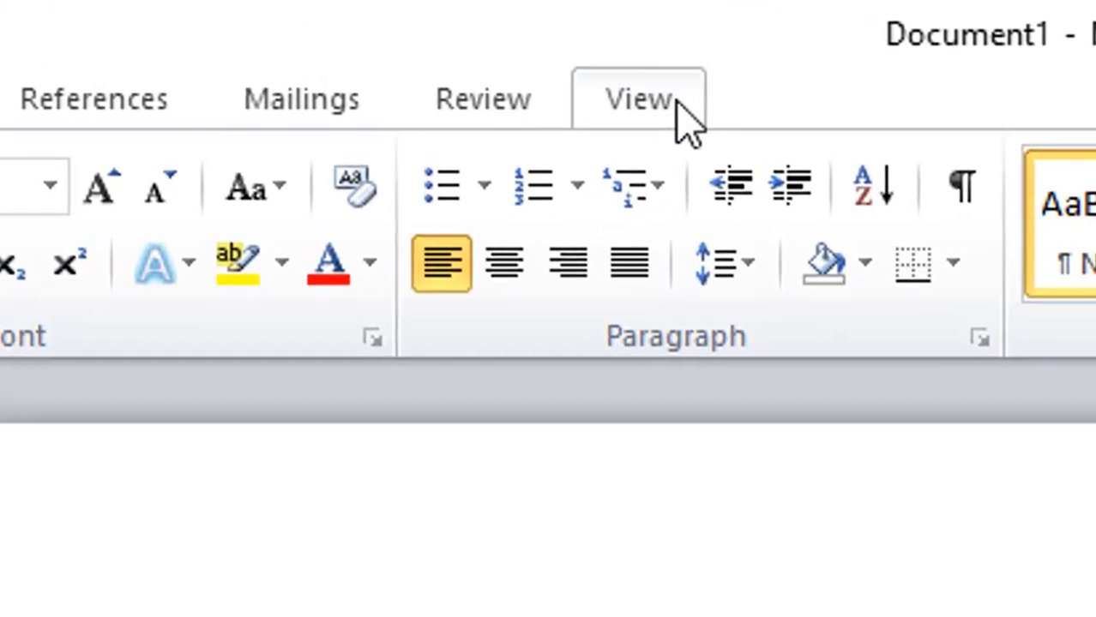
# - Show the ruler around the document, turning it off and on again once
pyautogui.click(420, 32)
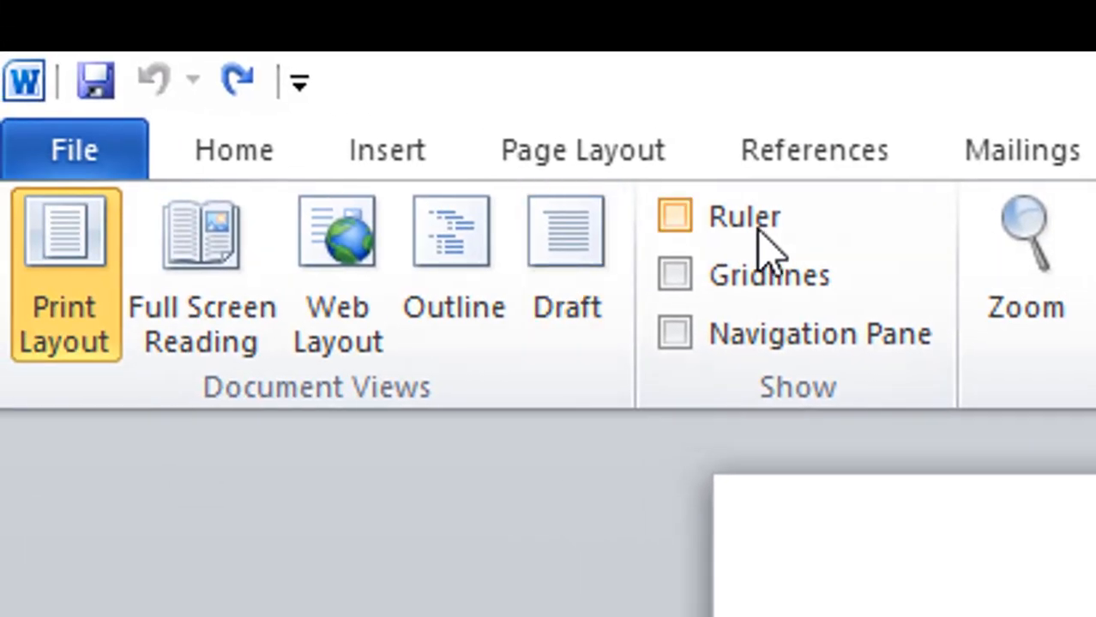
pyautogui.click(758, 229)
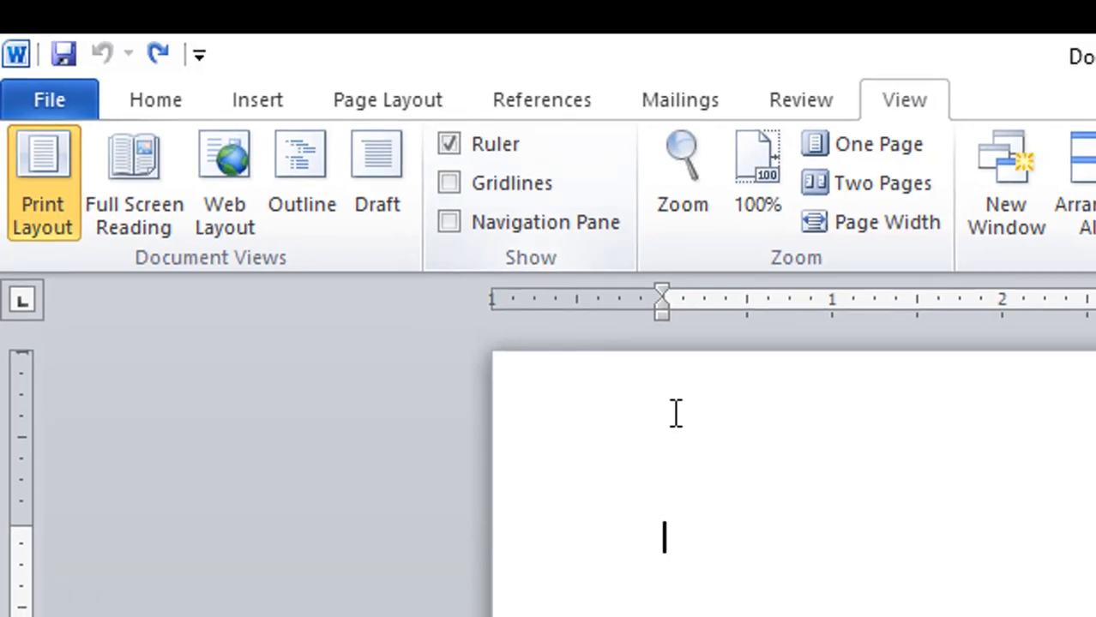
pyautogui.click(482, 150)
pyautogui.click(483, 148)
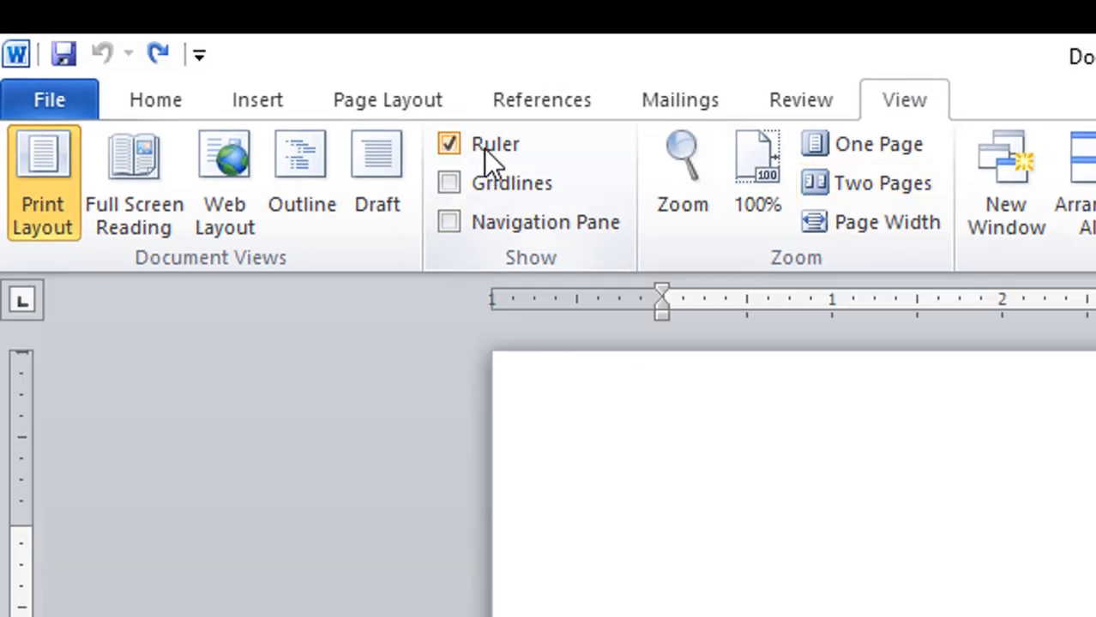
# - Enter the filler text "Jsklfjkdlf jfk sjkfjsdfjf dklfjskdlfj klfjsdkfjsdklf" on the document's first line
pyautogui.click(197, 102)
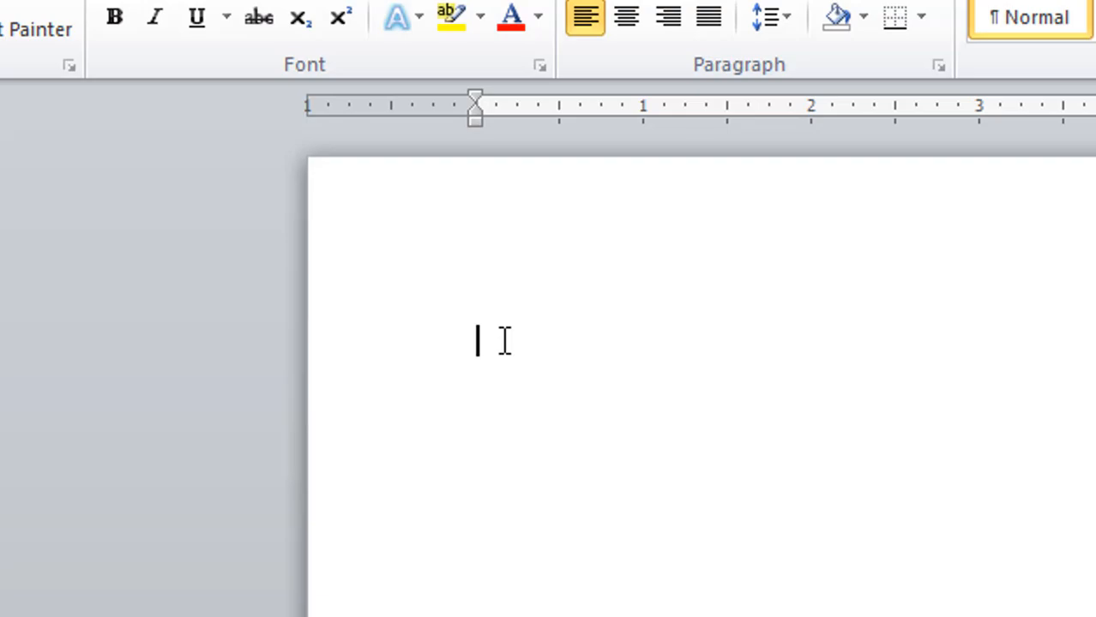
pyautogui.write('jsklfjkdlf')
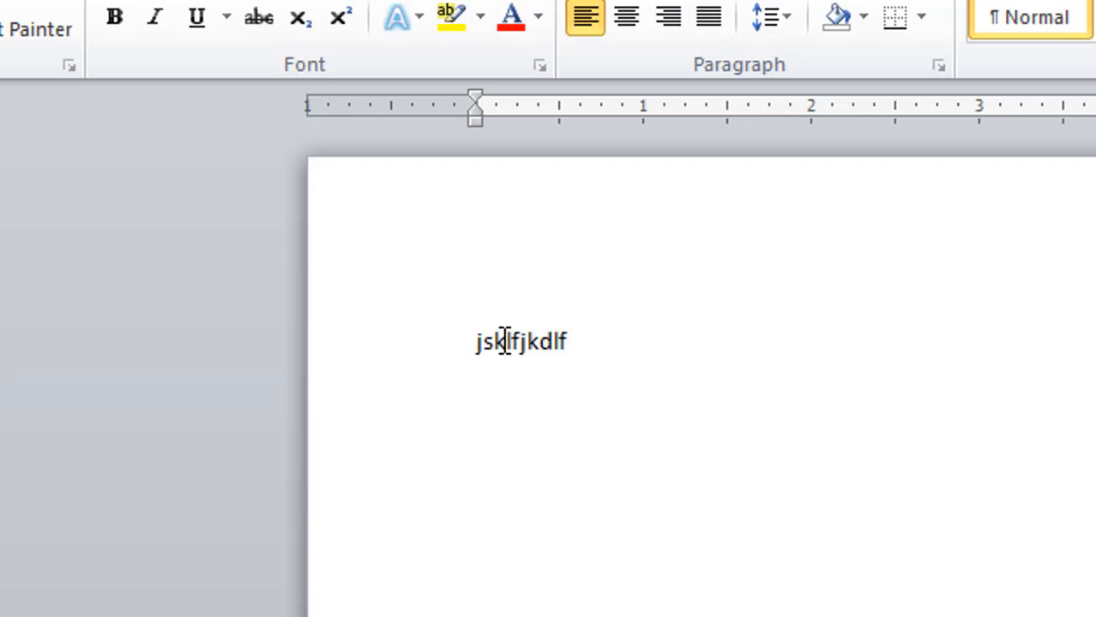
pyautogui.write(' jfk sjkfjsdfjf dklfjskdlfj klfjsdkfjsdklf')
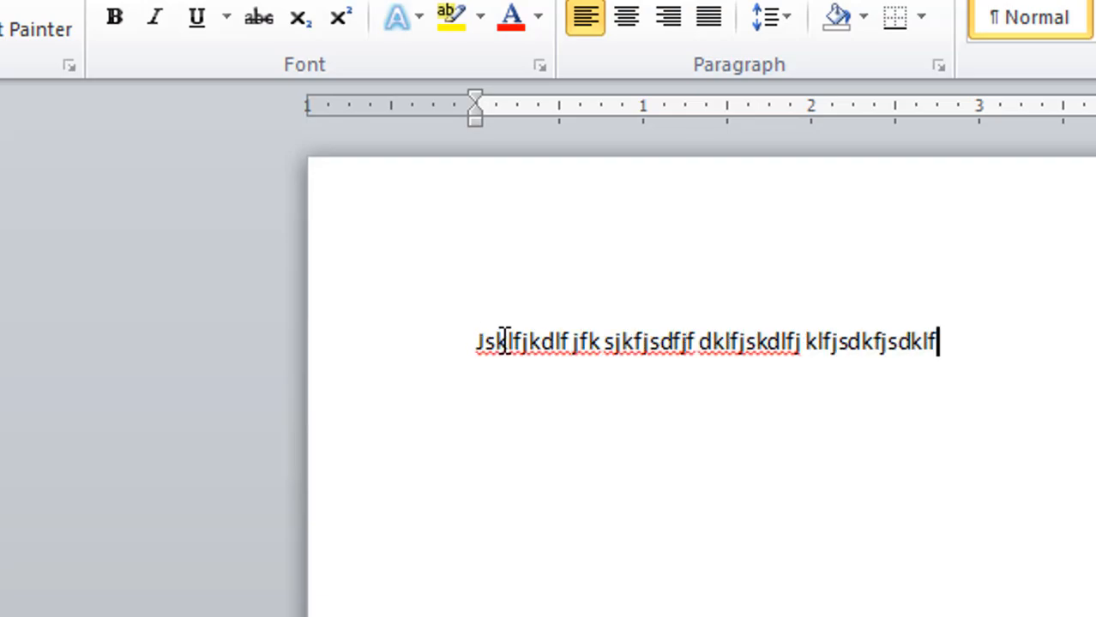
# - Shift the filler text's left indent about 0.75 inch into the left margin and reduce the page's top margin to about 0.35 inch
pyautogui.moveTo(883, 345); pyautogui.dragTo(477, 349)
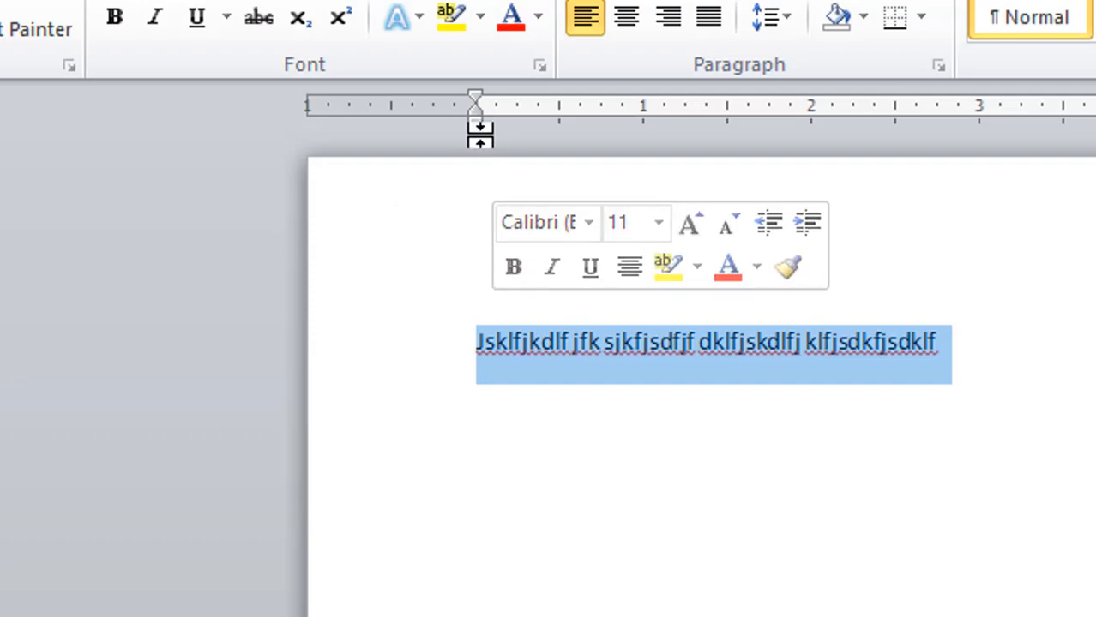
pyautogui.moveTo(474, 120); pyautogui.dragTo(347, 140)
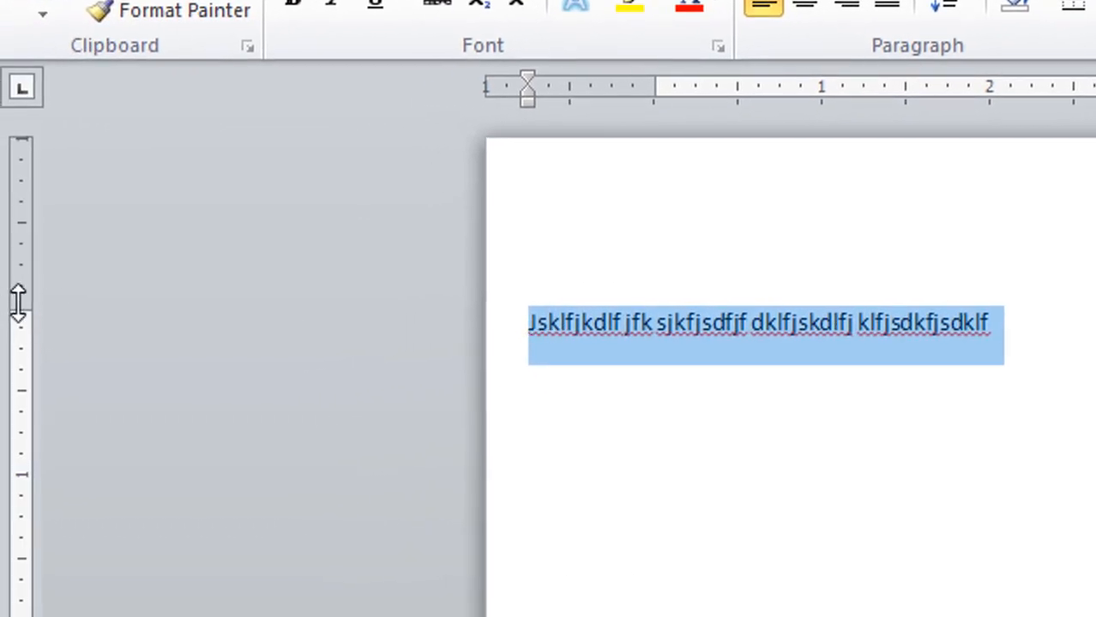
pyautogui.moveTo(18, 302); pyautogui.dragTo(21, 195)
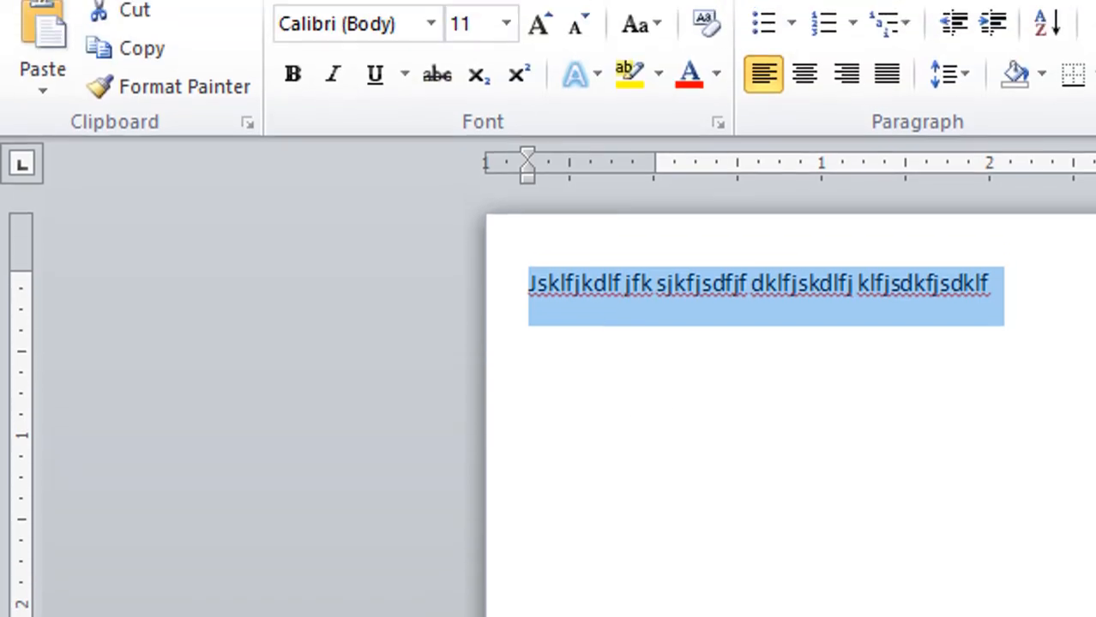
# - Return the filler text's left indent to the ruler's 0 mark and increase the page's top margin to about 0.9 inch
pyautogui.click(395, 71)
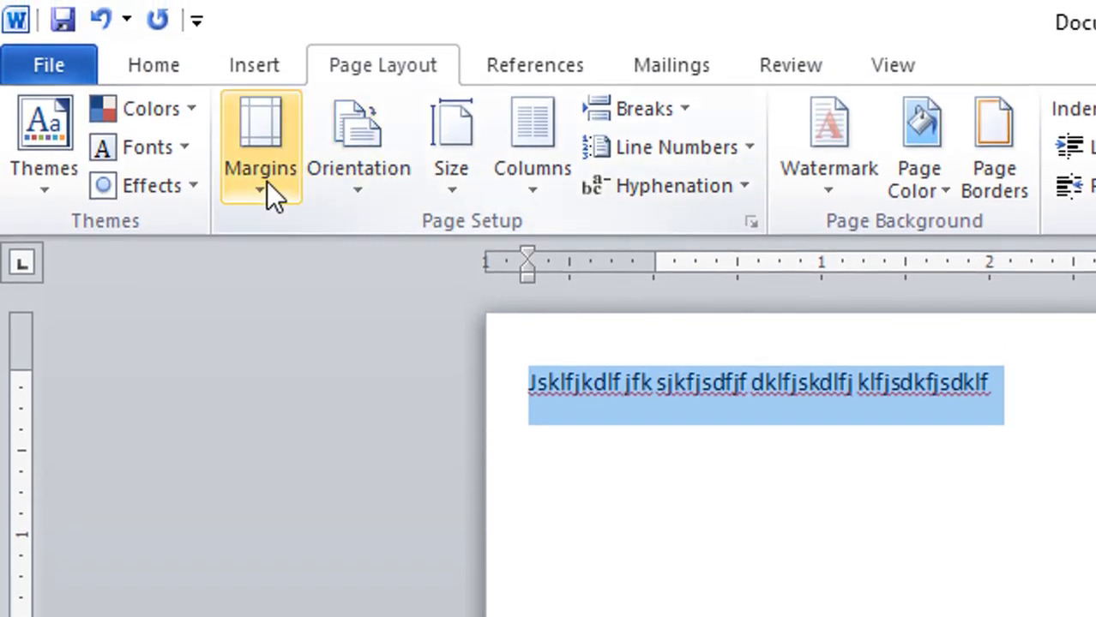
pyautogui.click(171, 57)
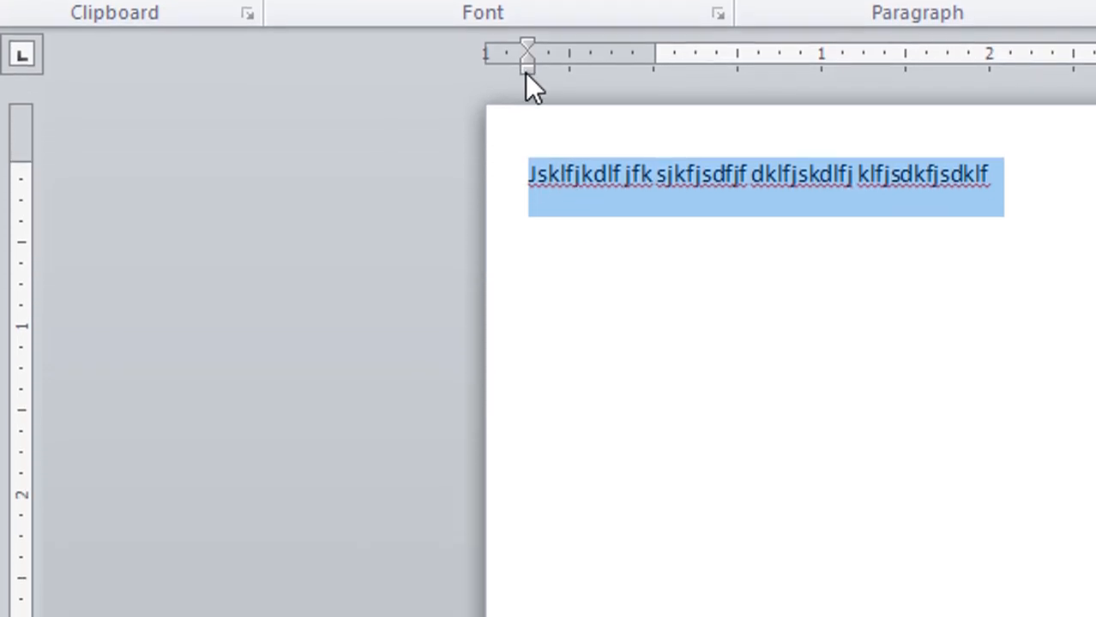
pyautogui.moveTo(525, 72); pyautogui.dragTo(654, 74)
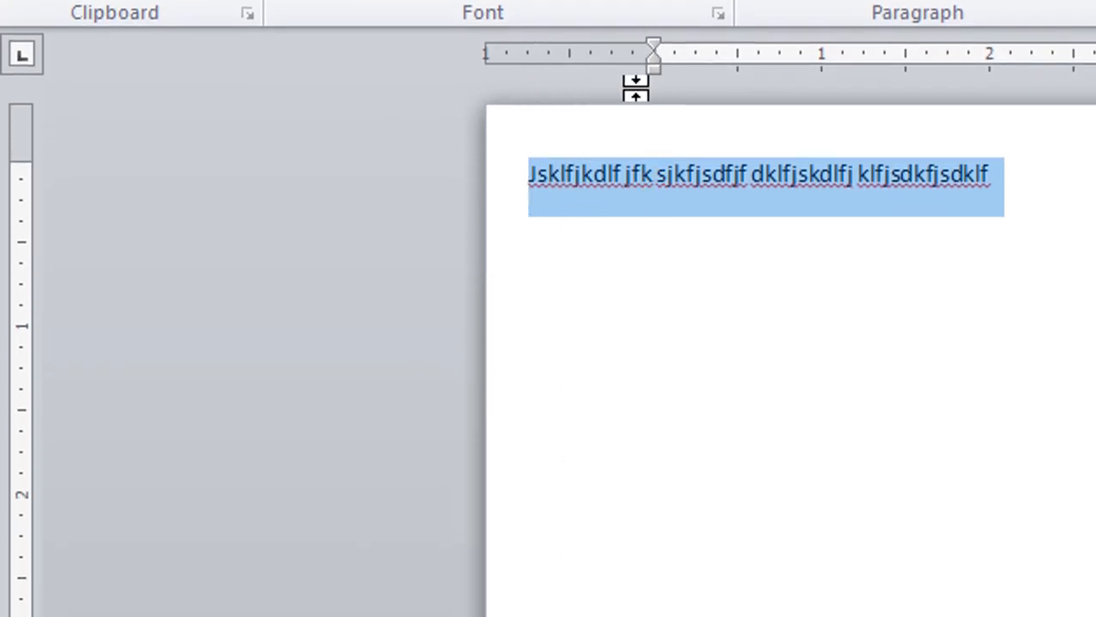
pyautogui.moveTo(32, 161); pyautogui.dragTo(22, 255)
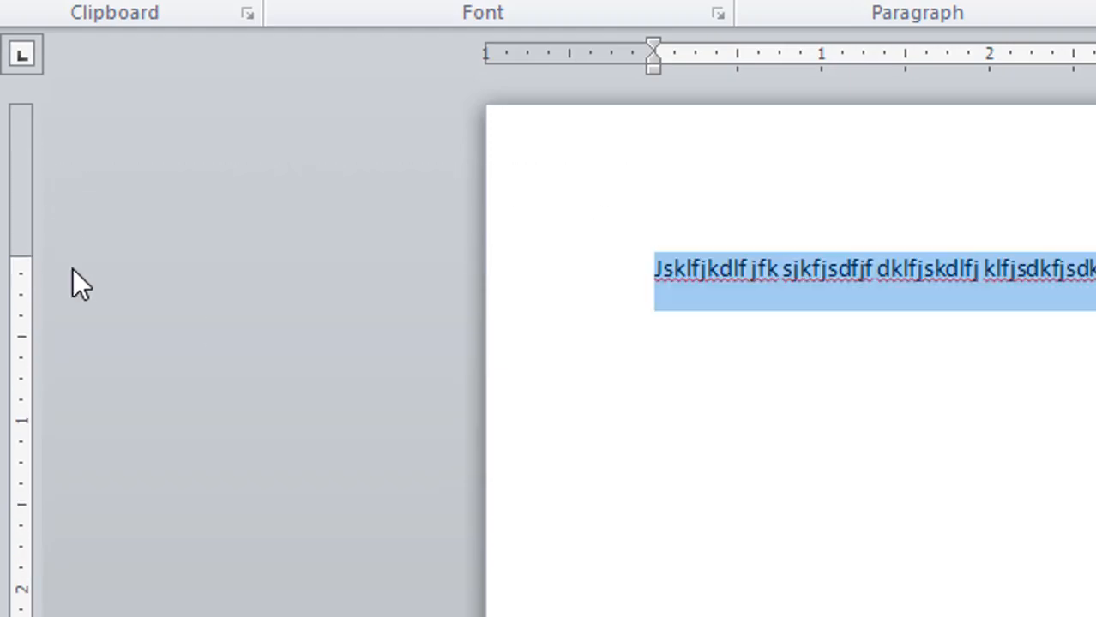
# - Delete the filler text to leave the page empty
pyautogui.click(973, 468)
pyautogui.click(419, 267)
pyautogui.press('Delete')
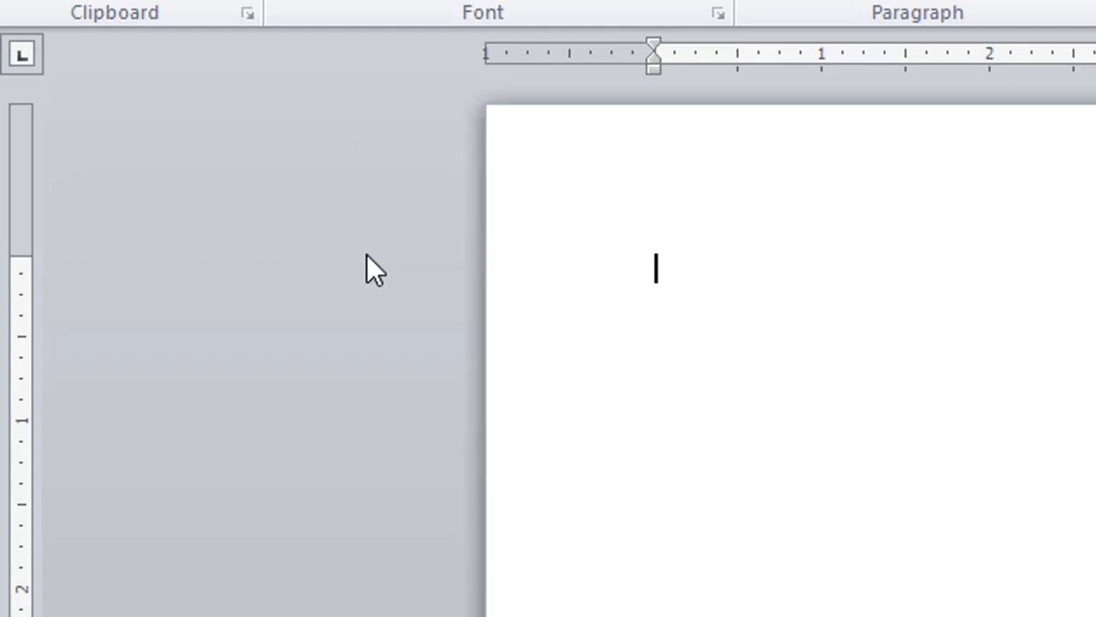
# - Generate sample paragraphs with the formula =rand(), undo the expansion and run the formula once more
pyautogui.write('=ra')
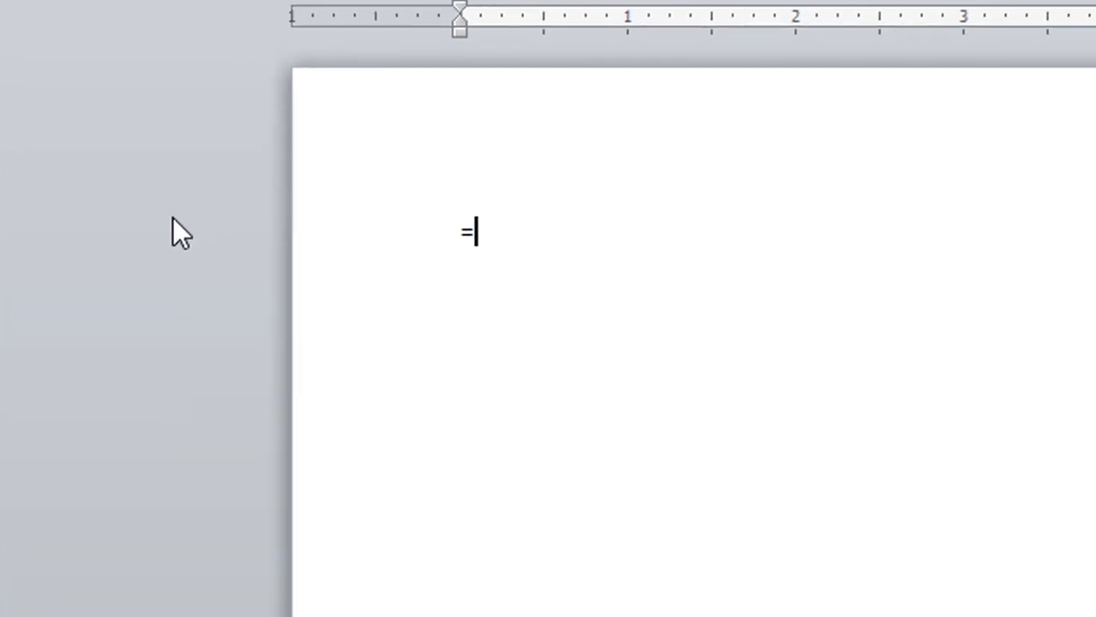
pyautogui.write('nd')
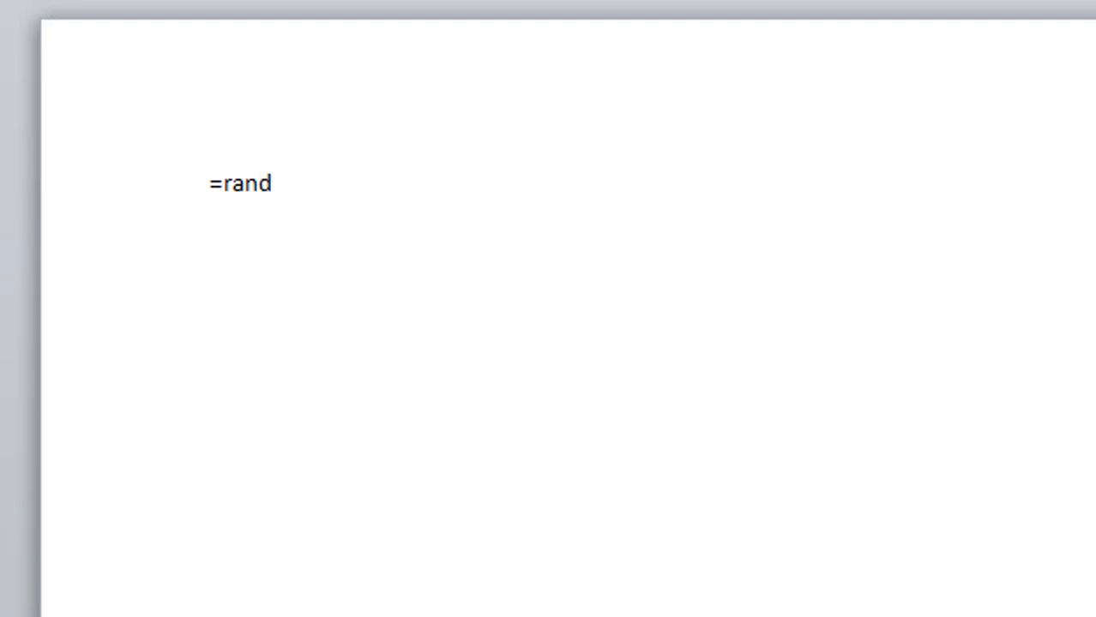
pyautogui.write('()')
pyautogui.press('Return')
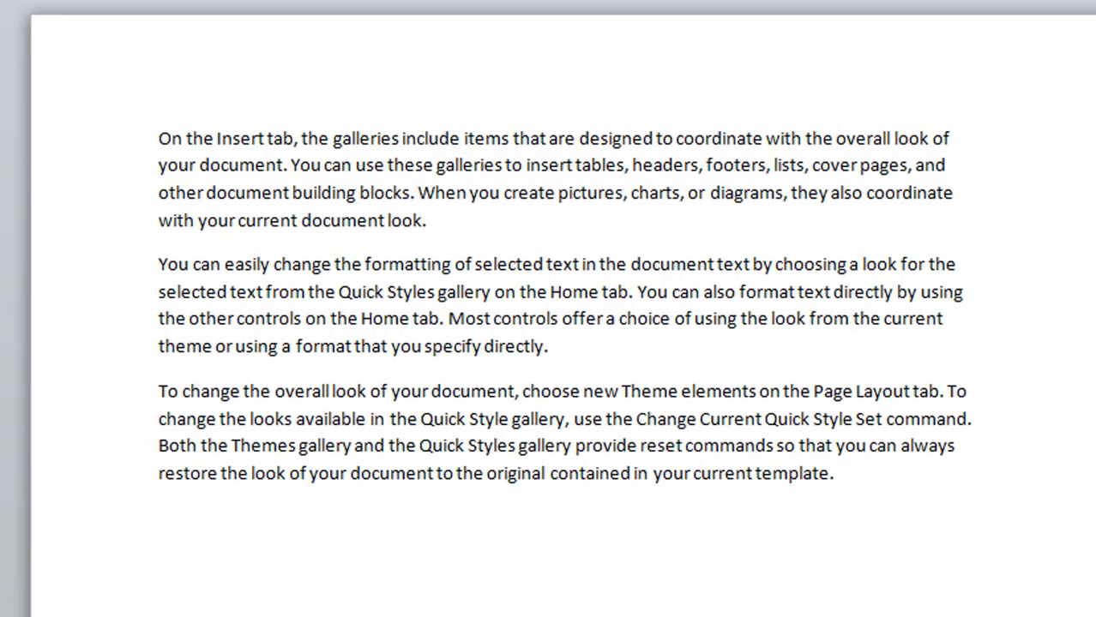
pyautogui.hotkey('ctrl', 'z')
pyautogui.hotkey('ctrl', 'z')
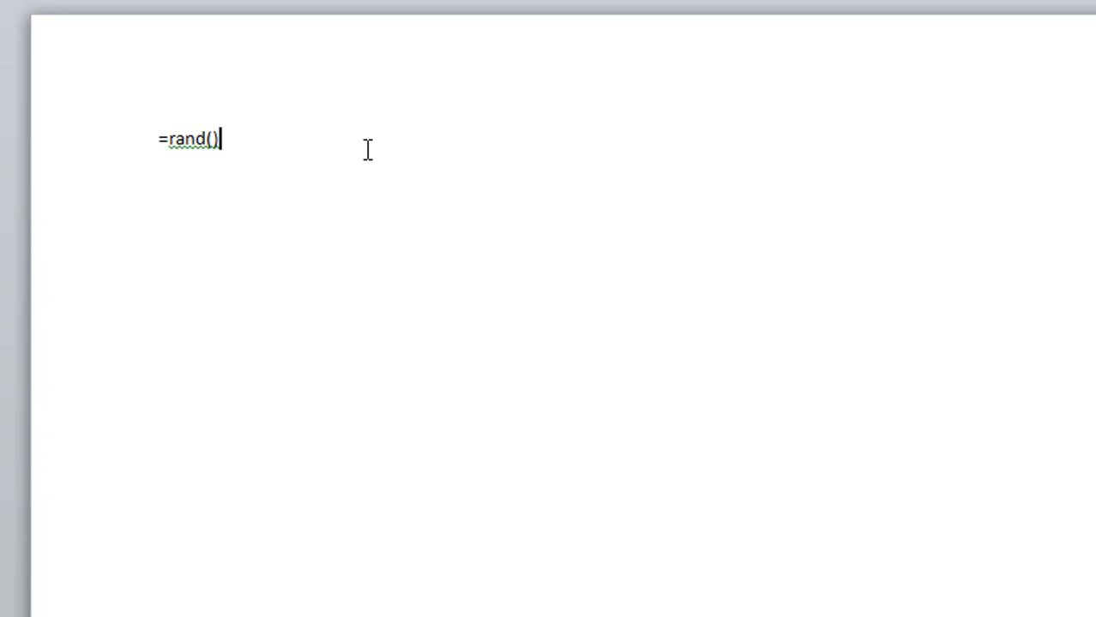
pyautogui.press('Return')
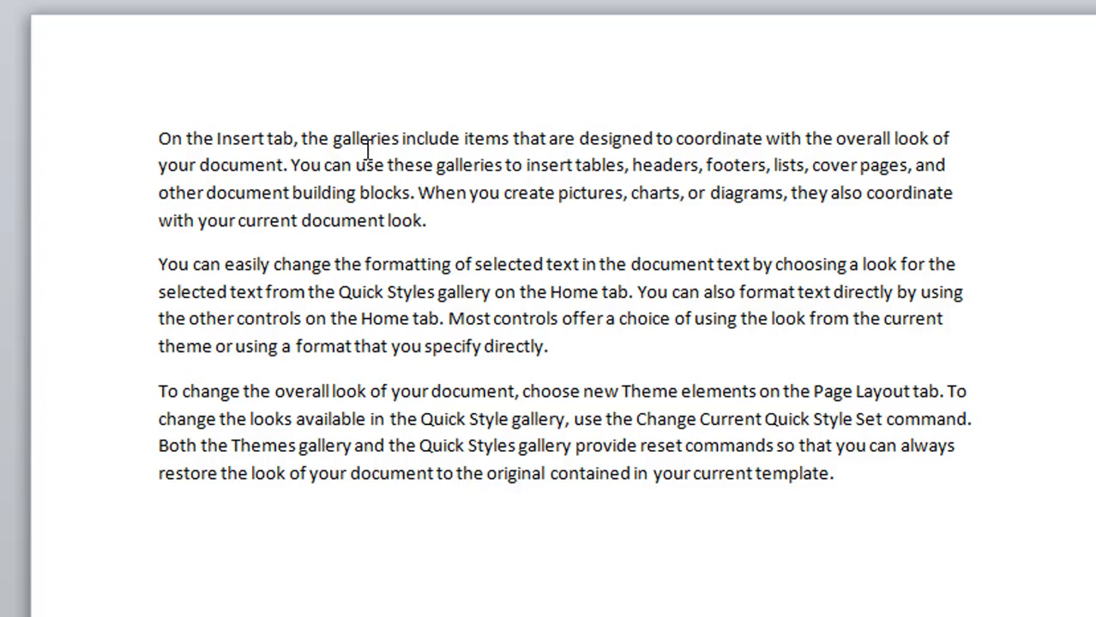
# - Undo the generated paragraphs and generate a single sample paragraph with =rand(1)
pyautogui.hotkey('ctrl', 'z')
pyautogui.press('BackSpace')
pyautogui.press('Left')
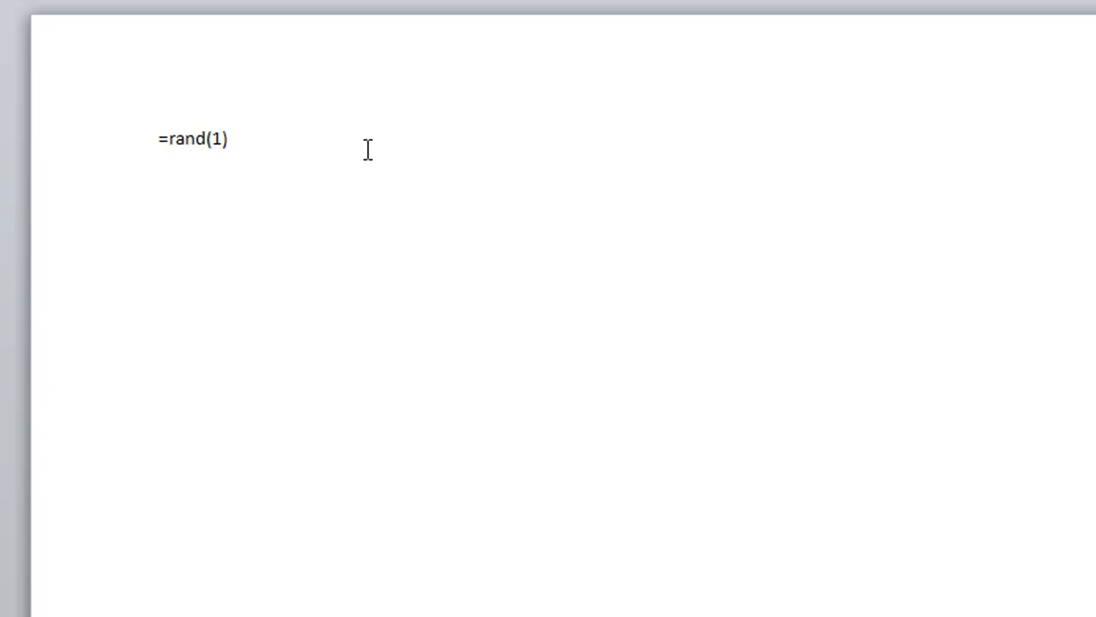
pyautogui.press('Return')
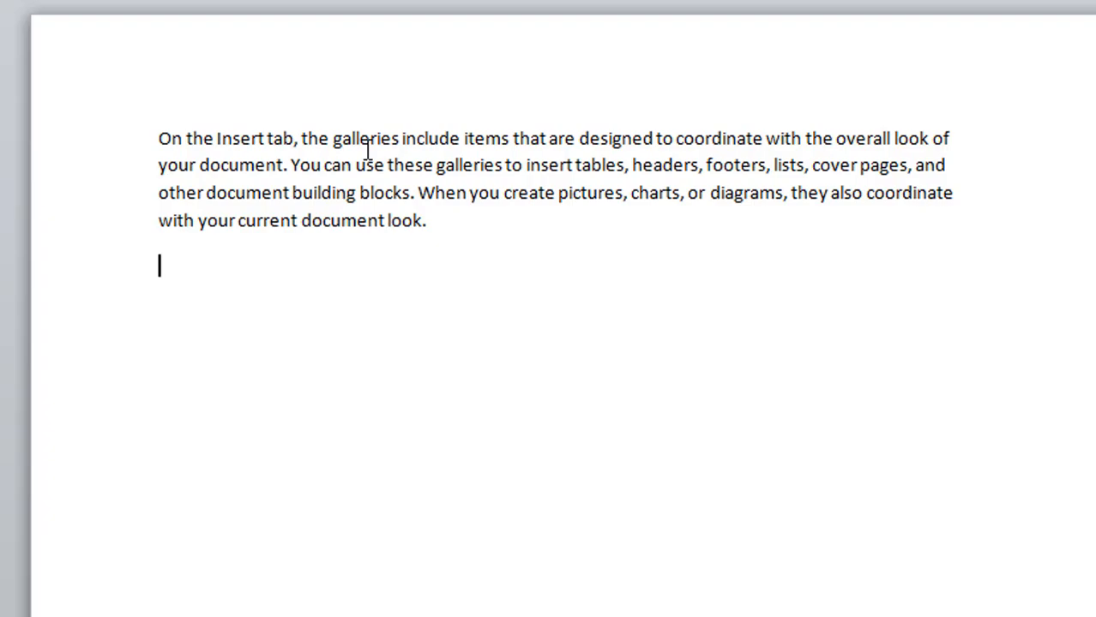
# - Undo the single paragraph, change the formula to =rand(2) and generate the sample text
pyautogui.hotkey('ctrl', 'z')
pyautogui.press('Left')
pyautogui.press('Left')
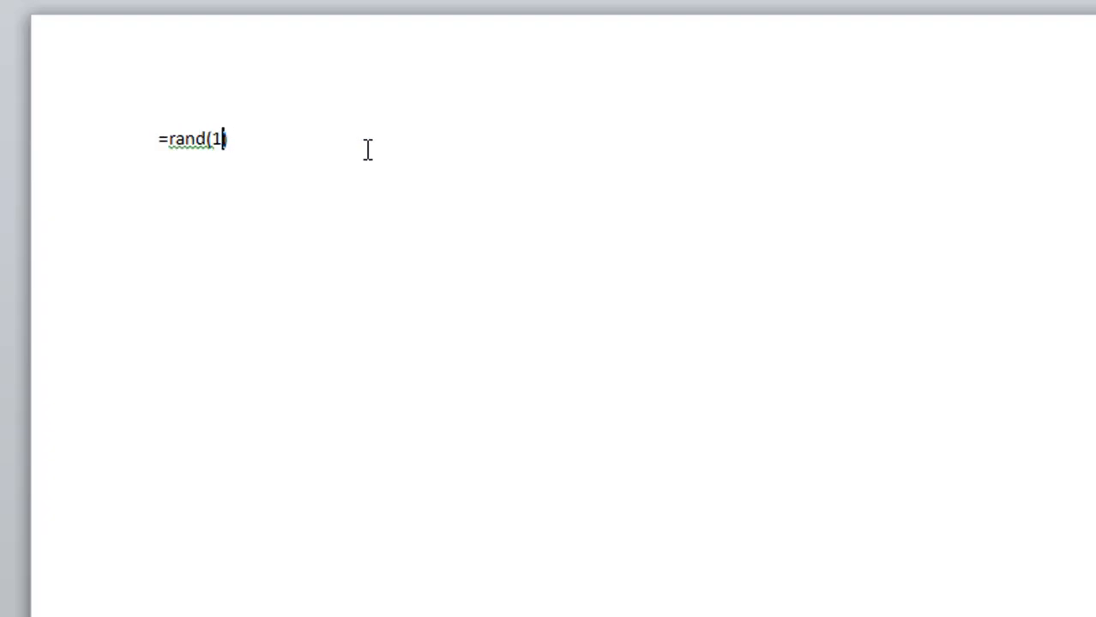
pyautogui.press('BackSpace')
pyautogui.write('2')
pyautogui.press('Return')
# - Undo the two-paragraph sample, change the formula to =rand(5) and generate five sample paragraphs
pyautogui.hotkey('ctrl', 'z')
pyautogui.press('BackSpace')
pyautogui.press('Left')
pyautogui.press('BackSpace')
pyautogui.write('5')
pyautogui.press('Return')
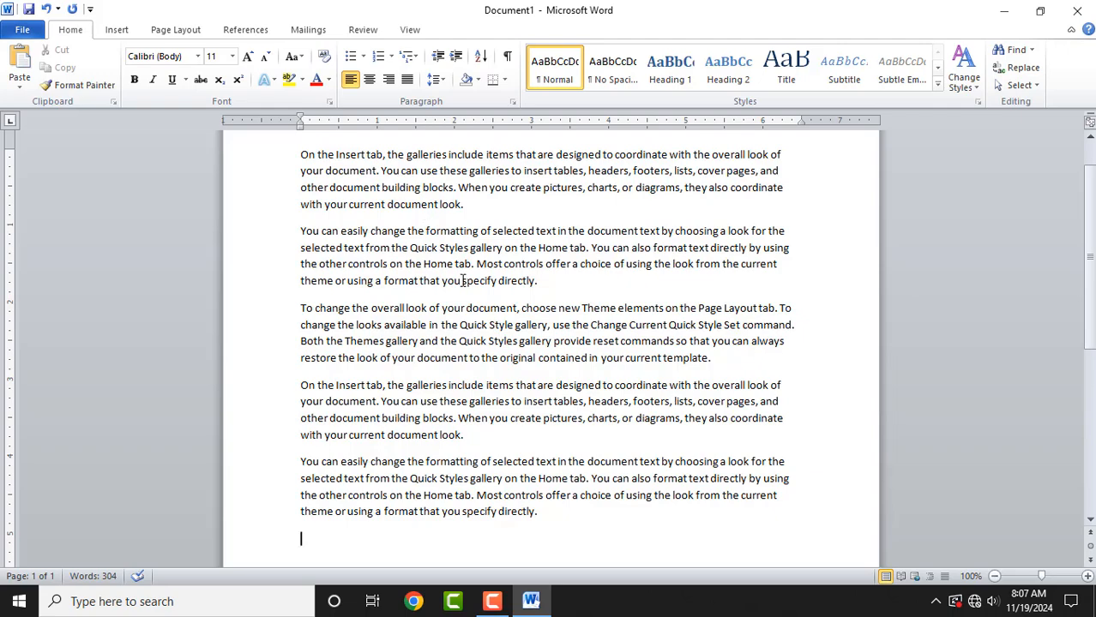
# - Undo the five generated paragraphs, set the formula back to =rand(2) and generate two sample paragraphs
pyautogui.scroll(2, 386, 223)
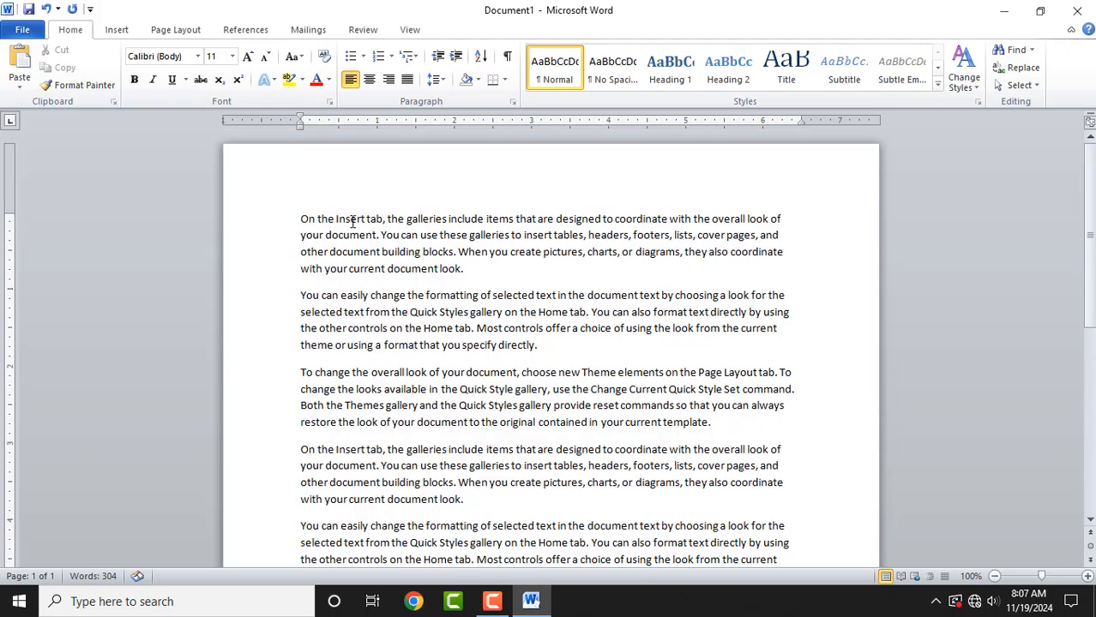
pyautogui.click(45, 9)
pyautogui.write('2')
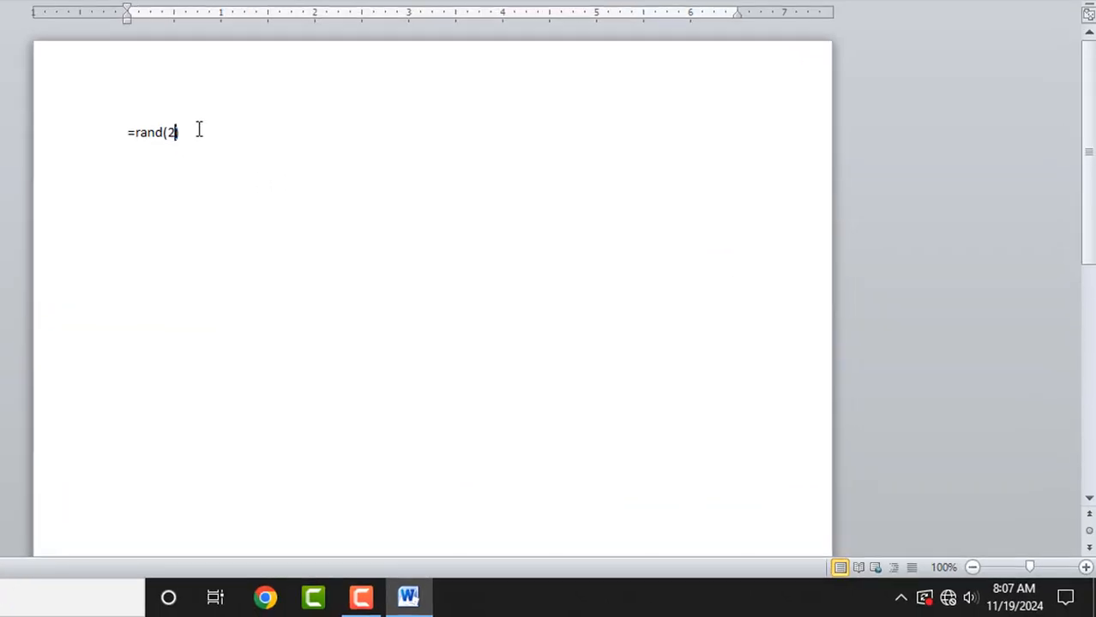
pyautogui.press('Right')
pyautogui.press('Return')
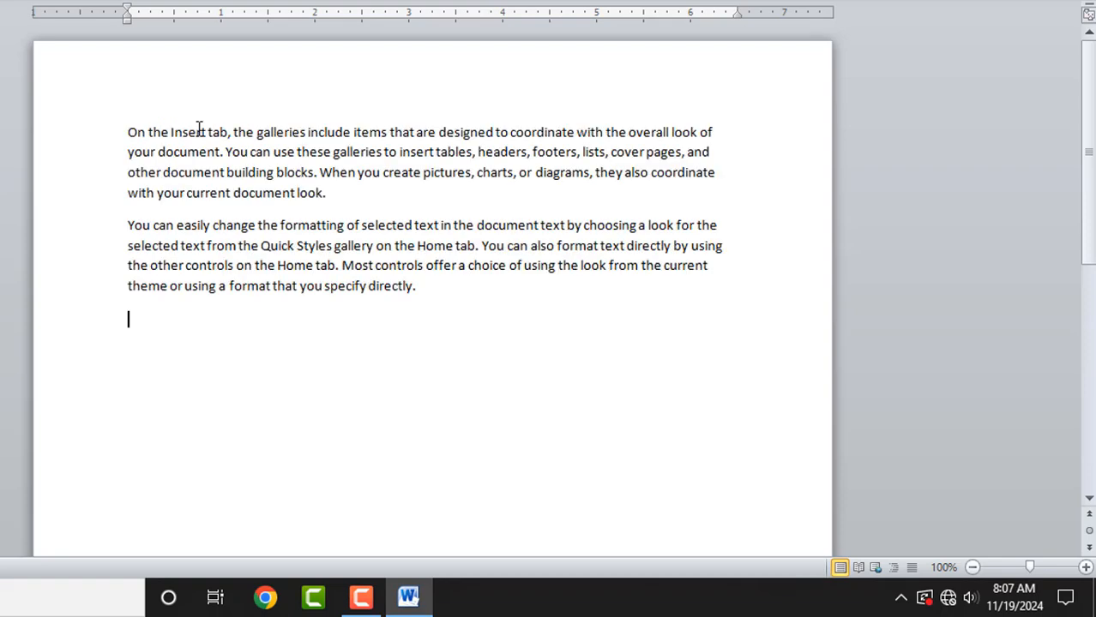